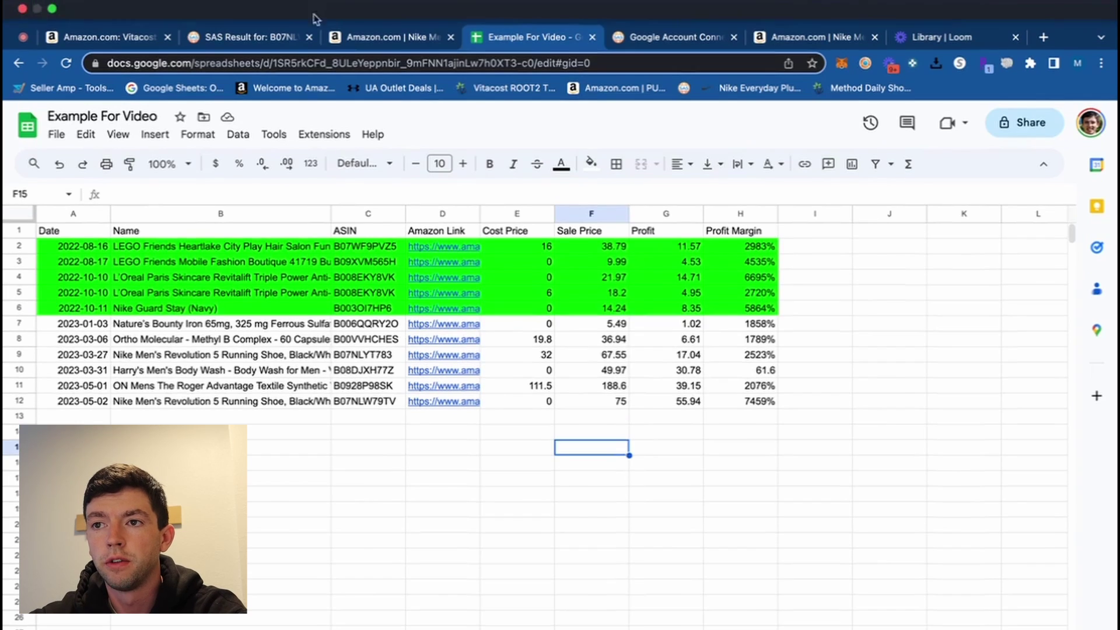
Switch to the Amazon Nike Men's Revolution 5 Running Shoe page with the SellerAmp panel
{"action": "left_click", "coordinate": [353, 23]}
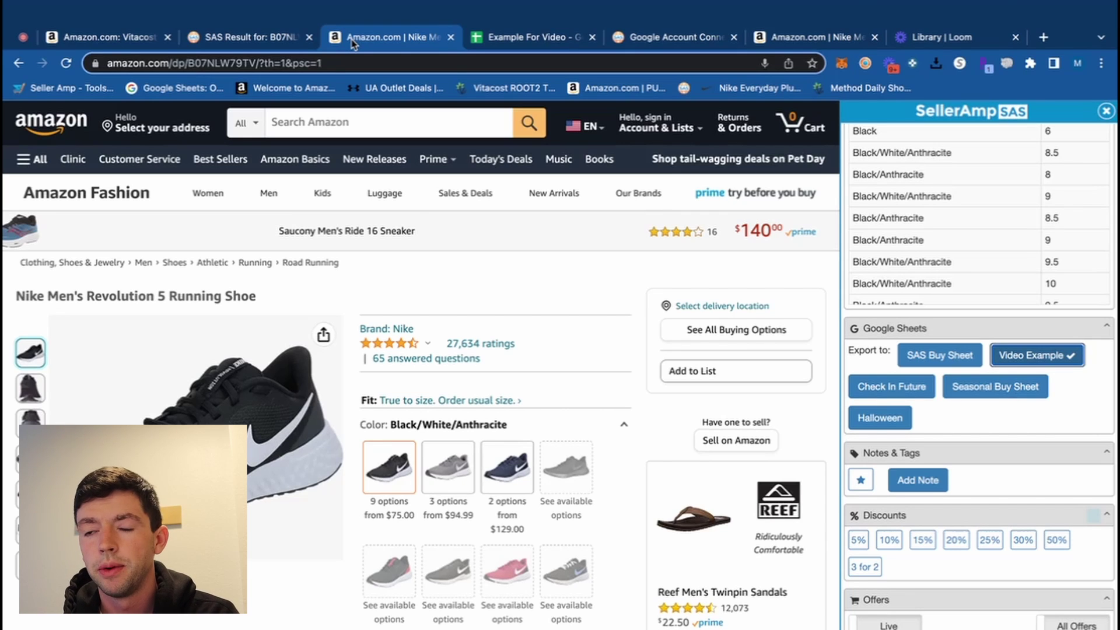
Open the SAS Buy Sheet export settings under Google Account Connection, then return to the Nike page
{"action": "left_click", "coordinate": [639, 35]}
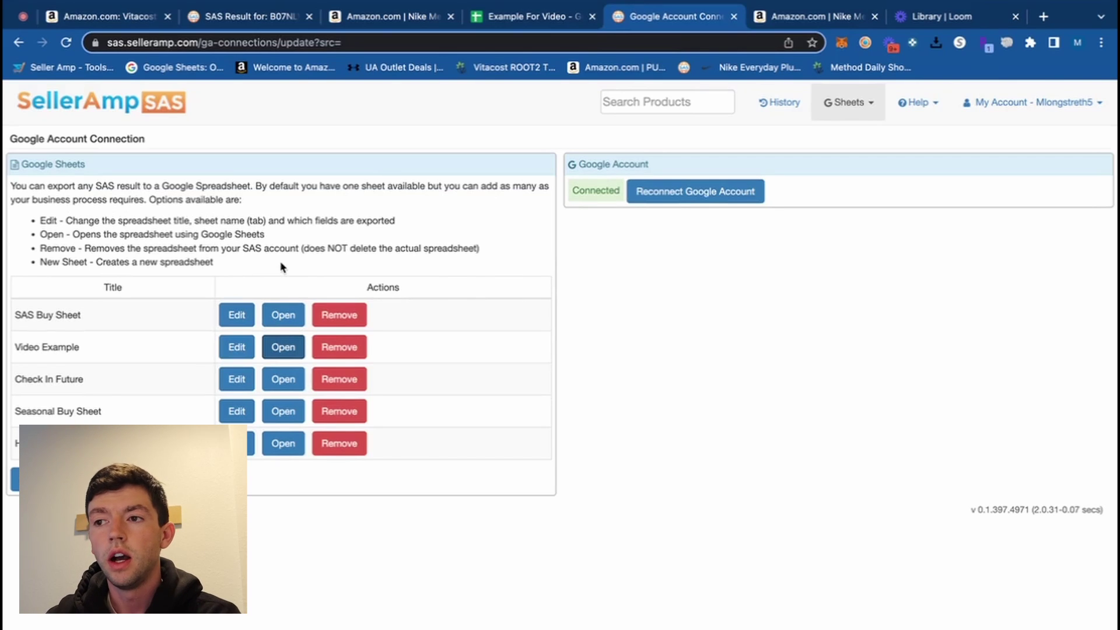
{"action": "left_click", "coordinate": [237, 315]}
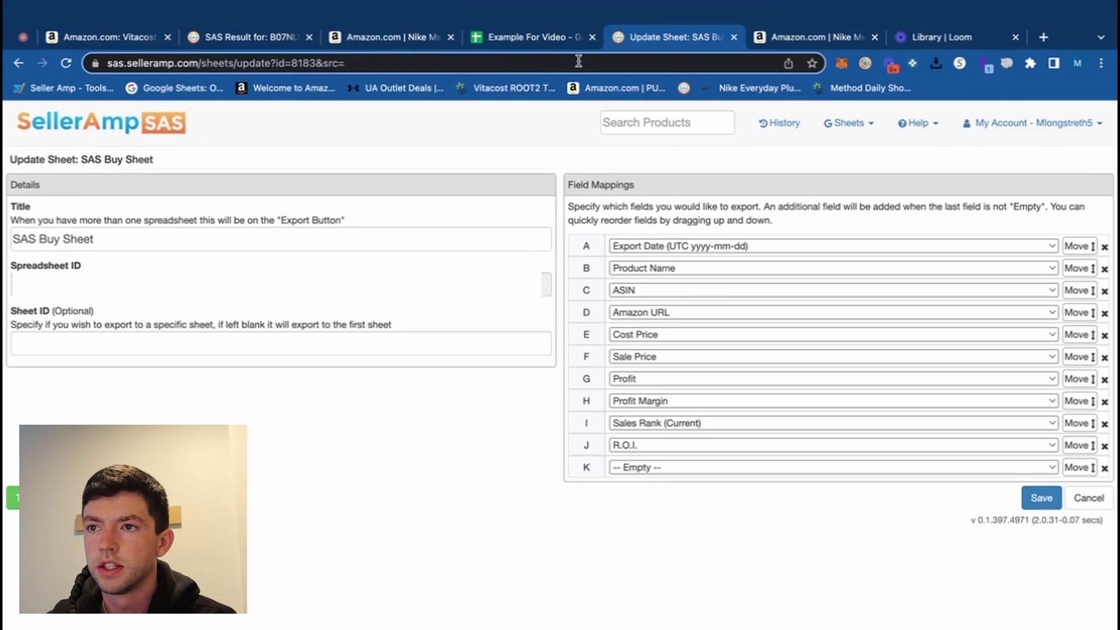
{"action": "left_click", "coordinate": [385, 37]}
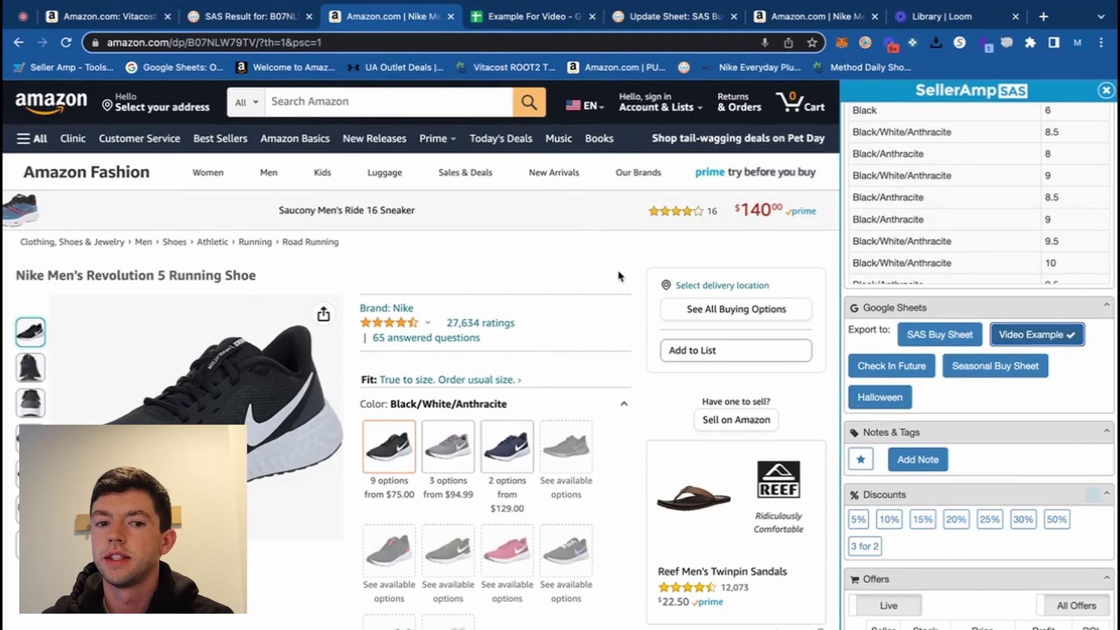
{"action": "scroll", "coordinate": [942, 299], "scroll_direction": "up", "scroll_amount": 15}
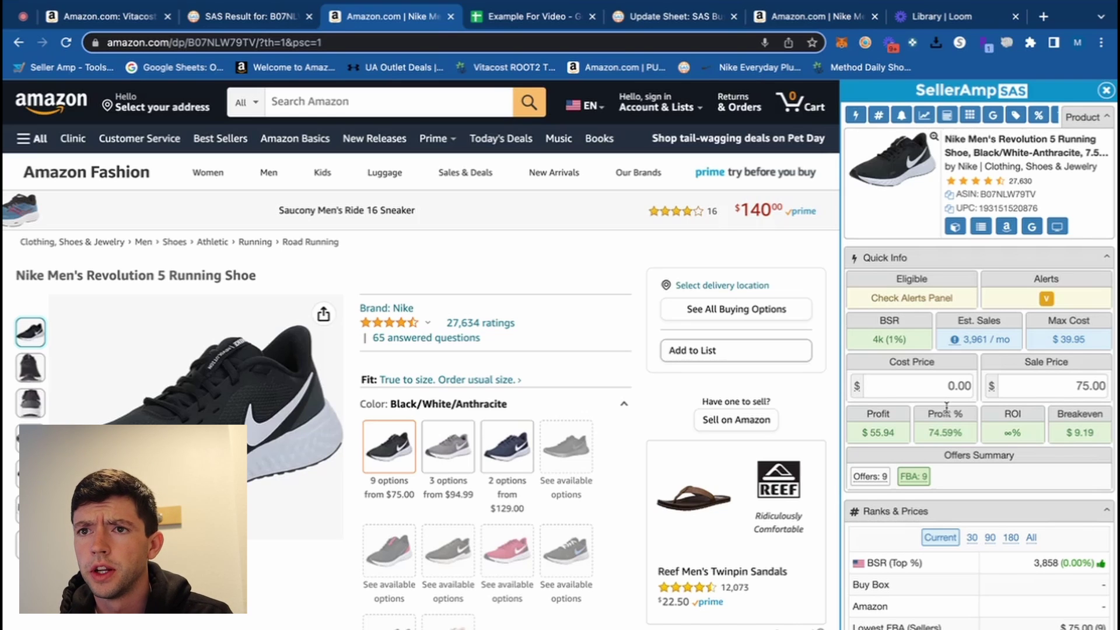
Switch to the Vitacost Green Tea Extract page and dismiss the cashback popup to see Quick Info
{"action": "left_click", "coordinate": [111, 17]}
{"action": "left_click", "coordinate": [1074, 109]}
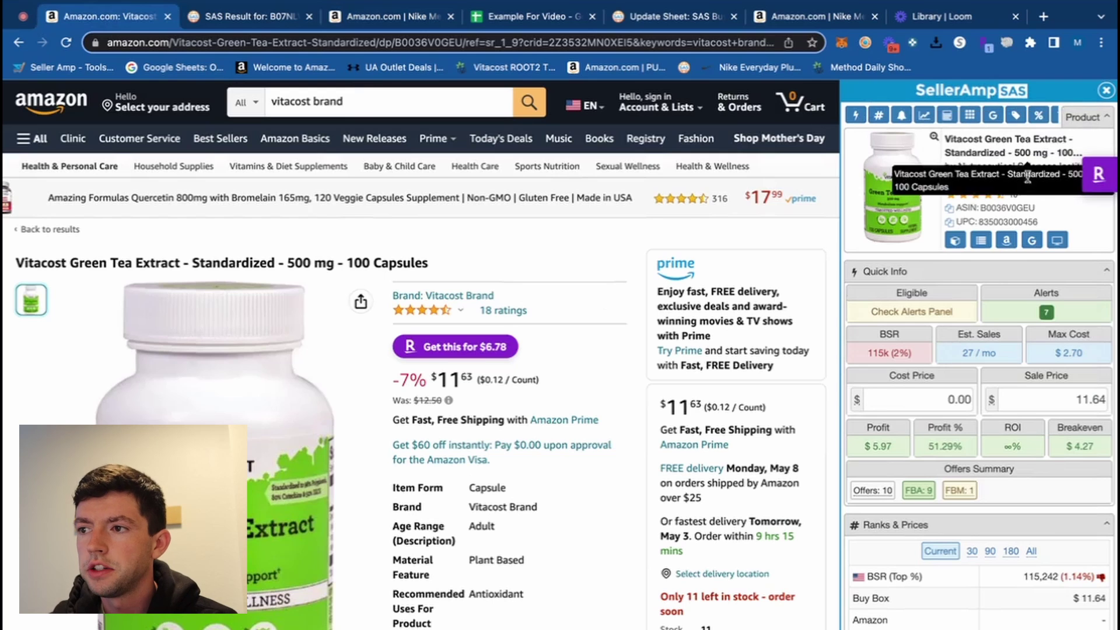
{"action": "scroll", "coordinate": [1086, 213], "scroll_direction": "up", "scroll_amount": 5}
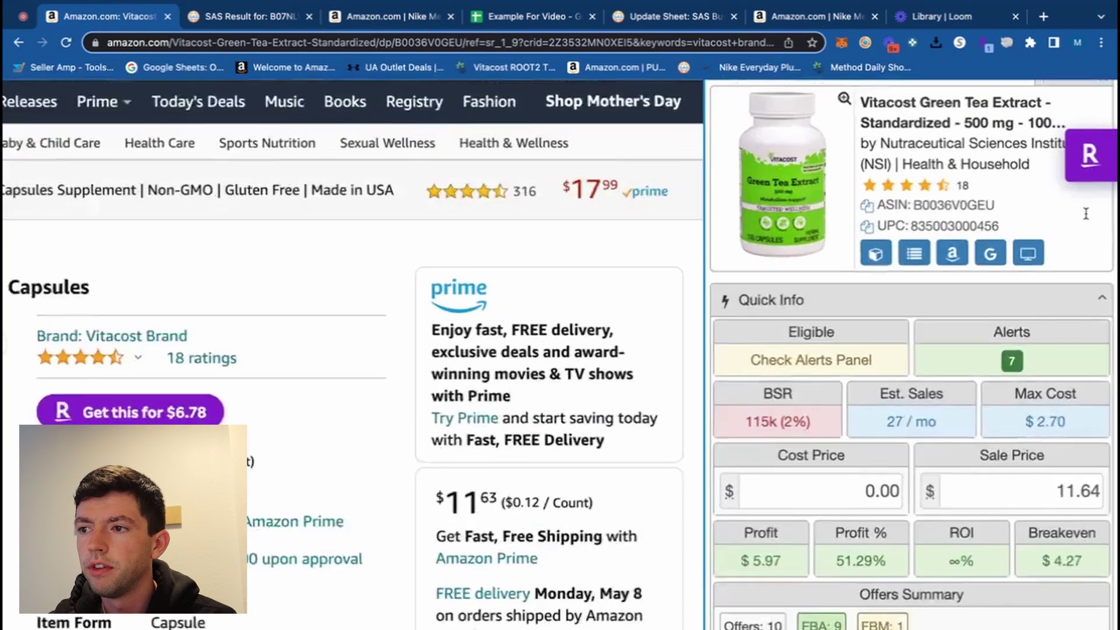
{"action": "mouse_move", "coordinate": [955, 240]}
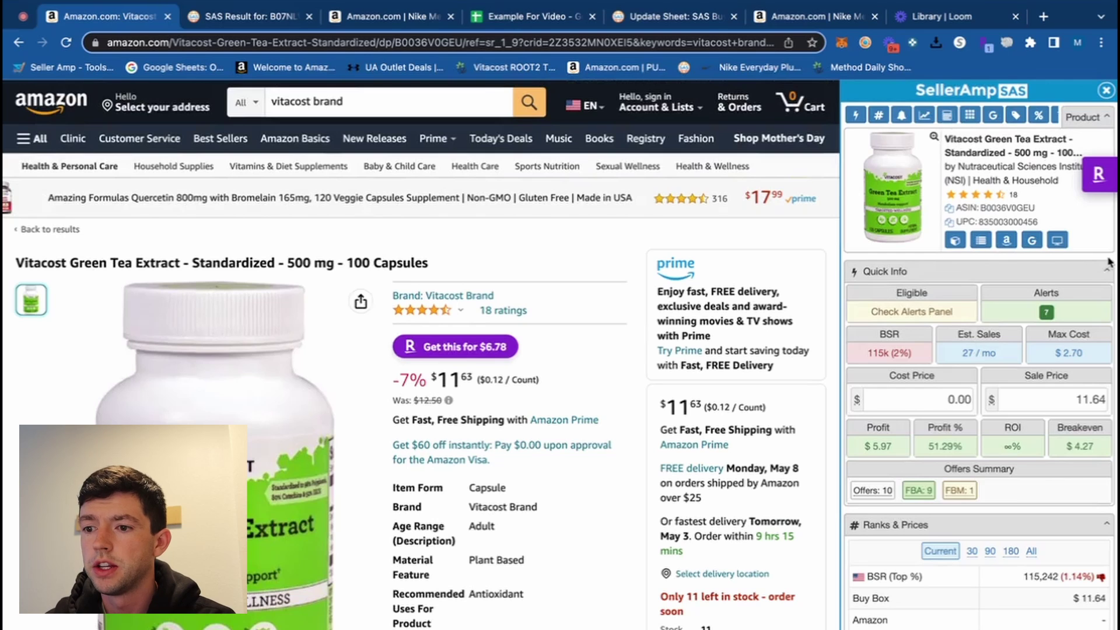
Switch the Profit Calculator fulfilment type from FBA to FBM
{"action": "scroll", "coordinate": [1106, 339], "scroll_direction": "down", "scroll_amount": 5}
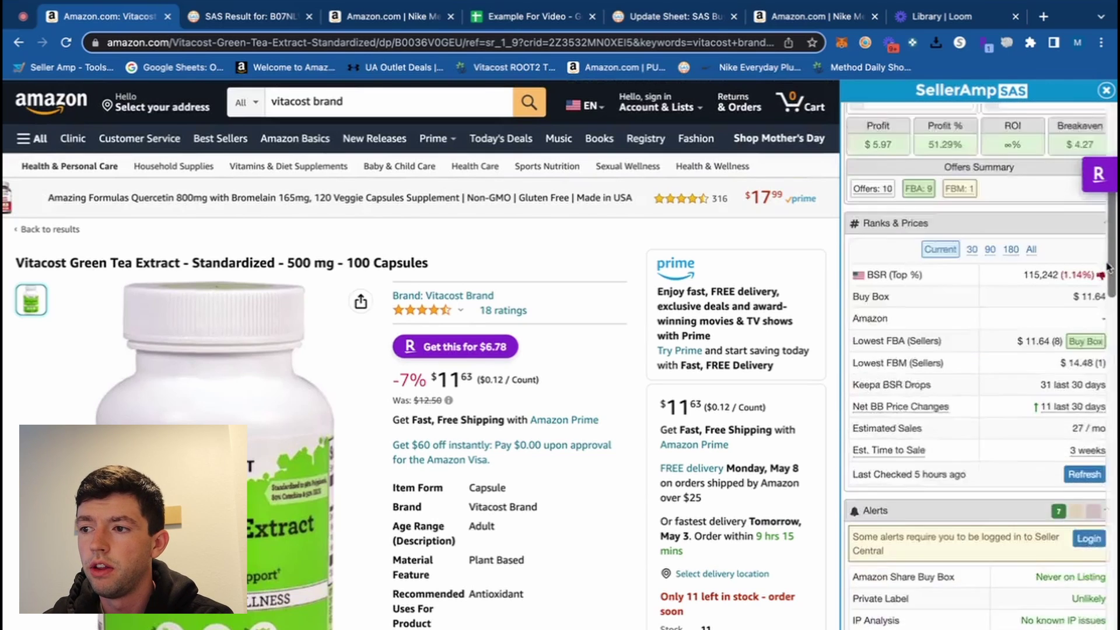
{"action": "scroll", "coordinate": [1107, 267], "scroll_direction": "down", "scroll_amount": 10}
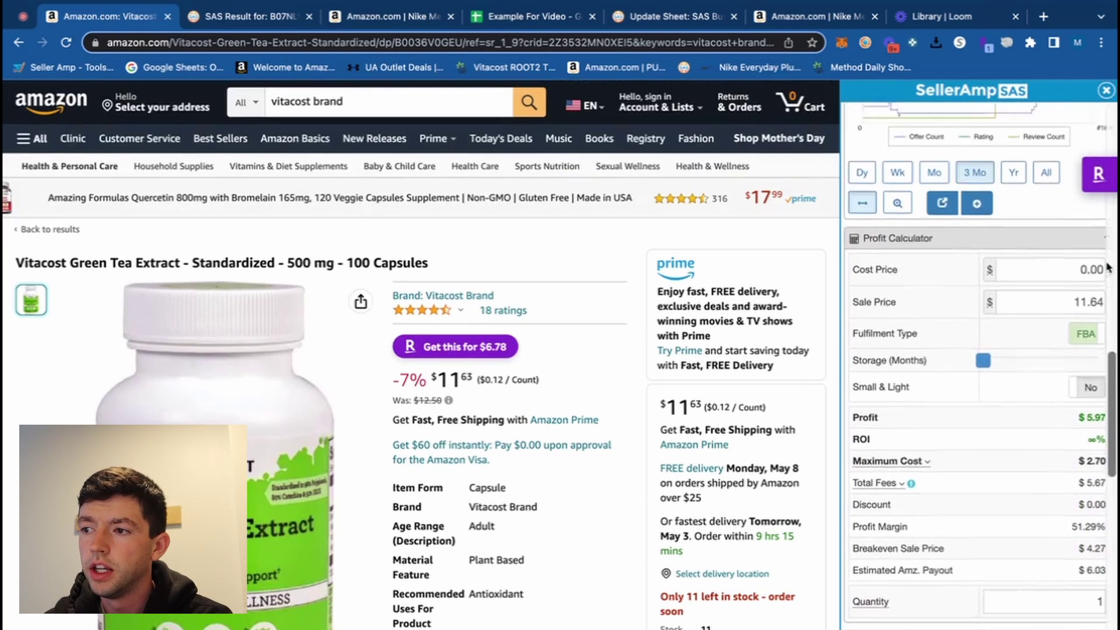
{"action": "scroll", "coordinate": [1106, 275], "scroll_direction": "down", "scroll_amount": 2}
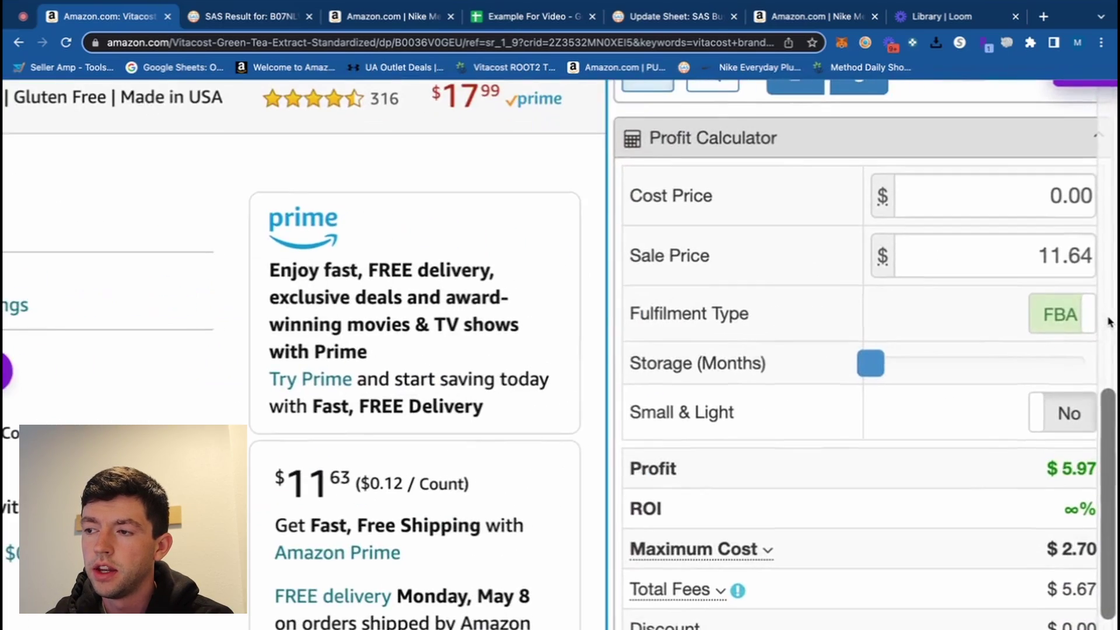
{"action": "left_click", "coordinate": [1057, 314]}
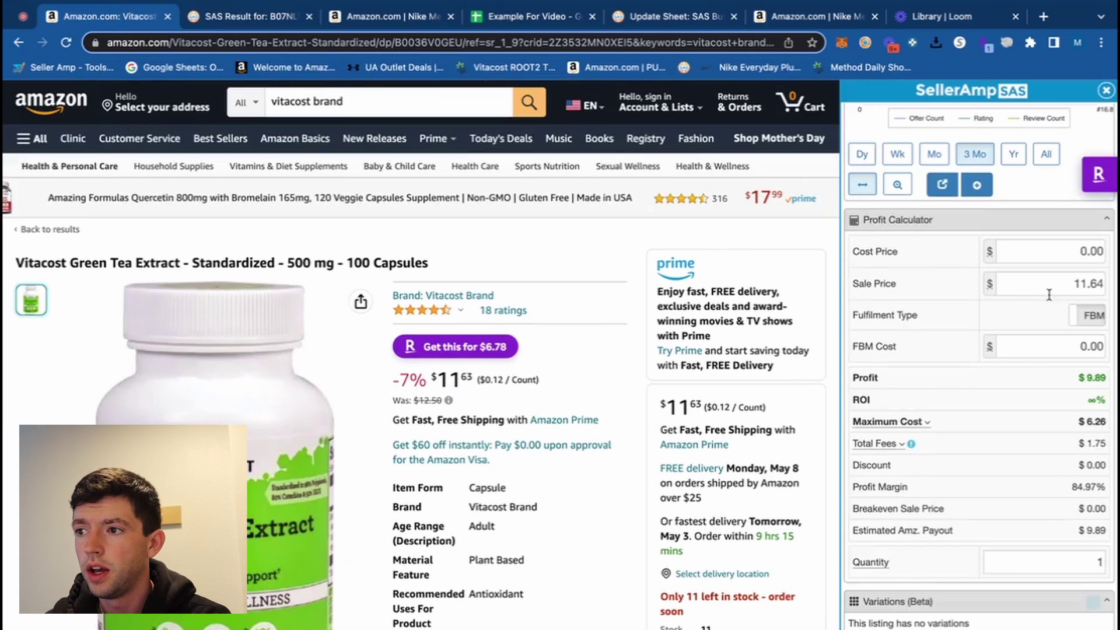
{"action": "scroll", "coordinate": [1048, 295], "scroll_direction": "up", "scroll_amount": 10}
{"action": "mouse_move", "coordinate": [956, 242]}
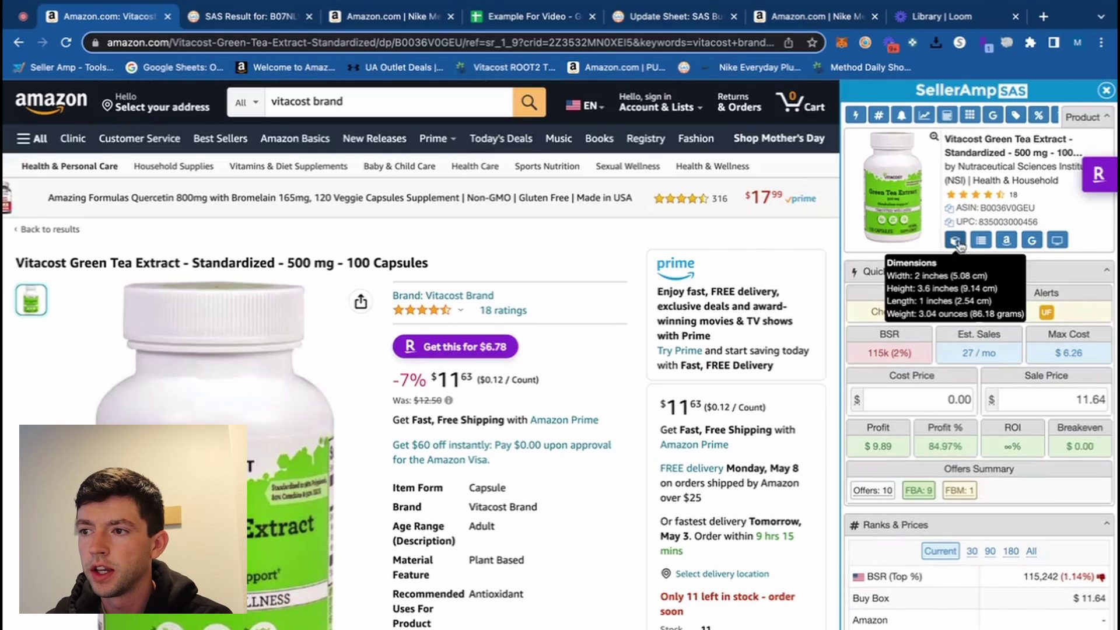
{"action": "scroll", "coordinate": [1080, 475], "scroll_direction": "down", "scroll_amount": 10}
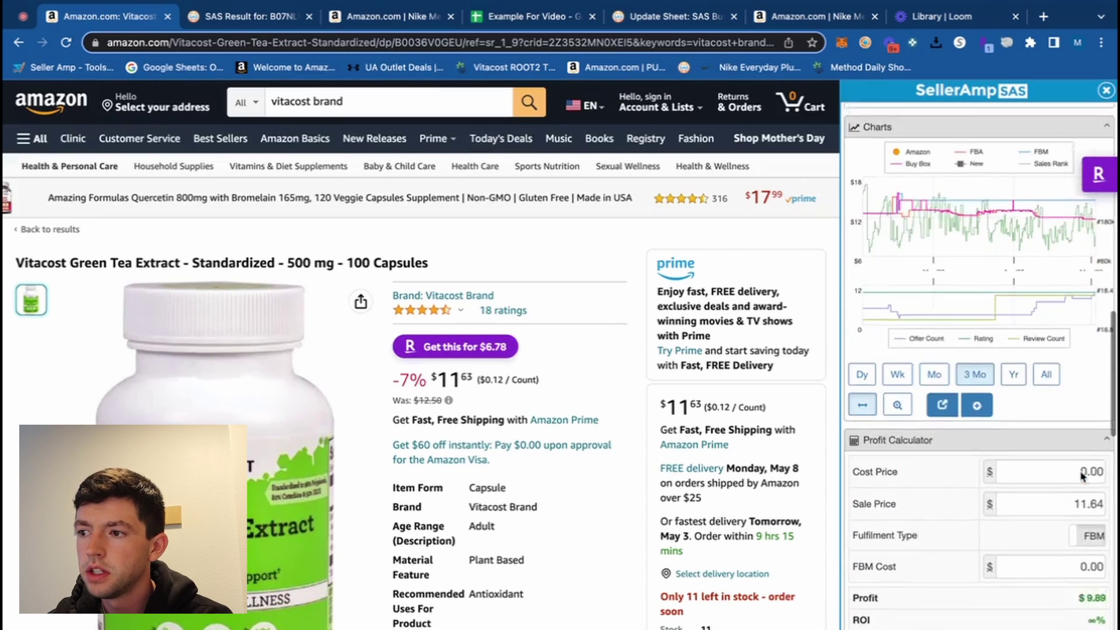
{"action": "scroll", "coordinate": [1080, 478], "scroll_direction": "down", "scroll_amount": 1}
Set Cost Price to 3.00 and FBM Cost to 0.00, replacing an initial 3.50
{"action": "left_click", "coordinate": [1064, 353]}
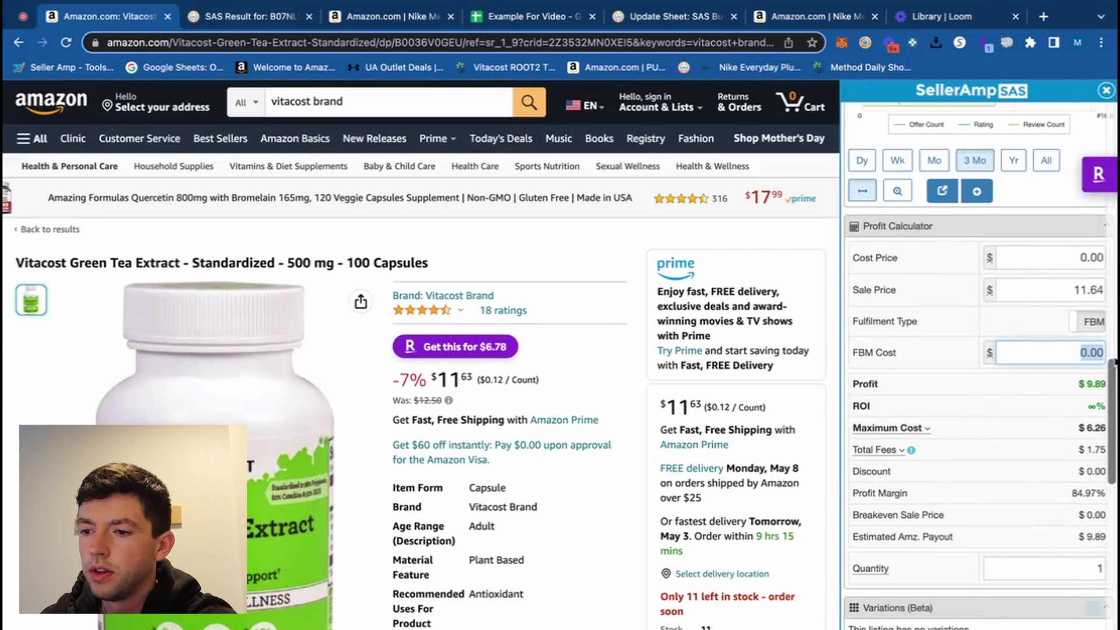
{"action": "type", "text": "3.50"}
{"action": "left_click", "coordinate": [1079, 257]}
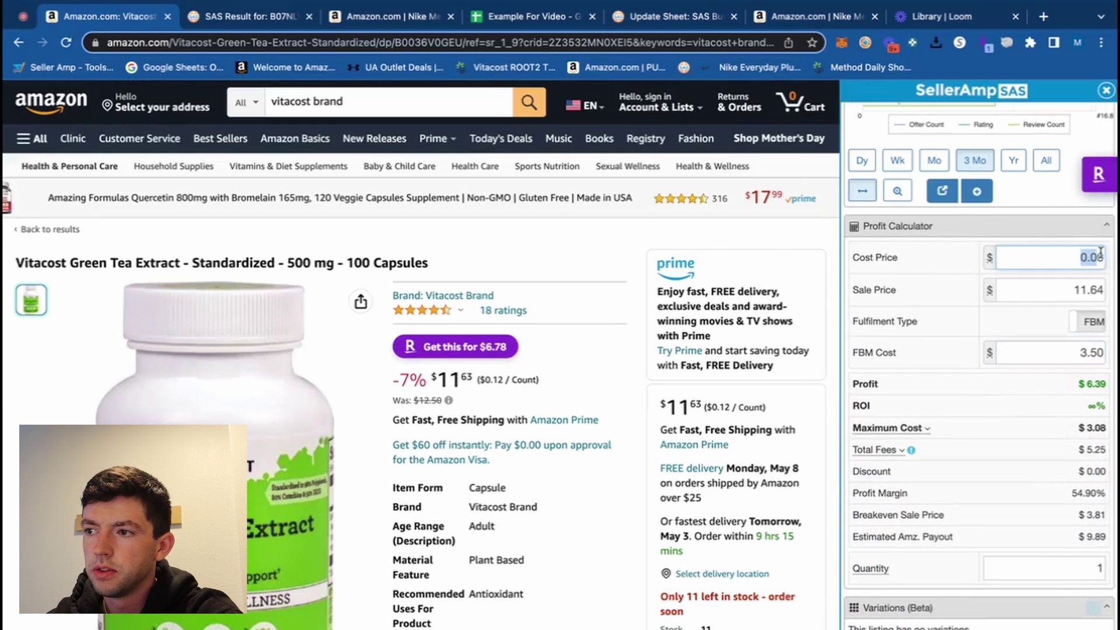
{"action": "type", "text": "3"}
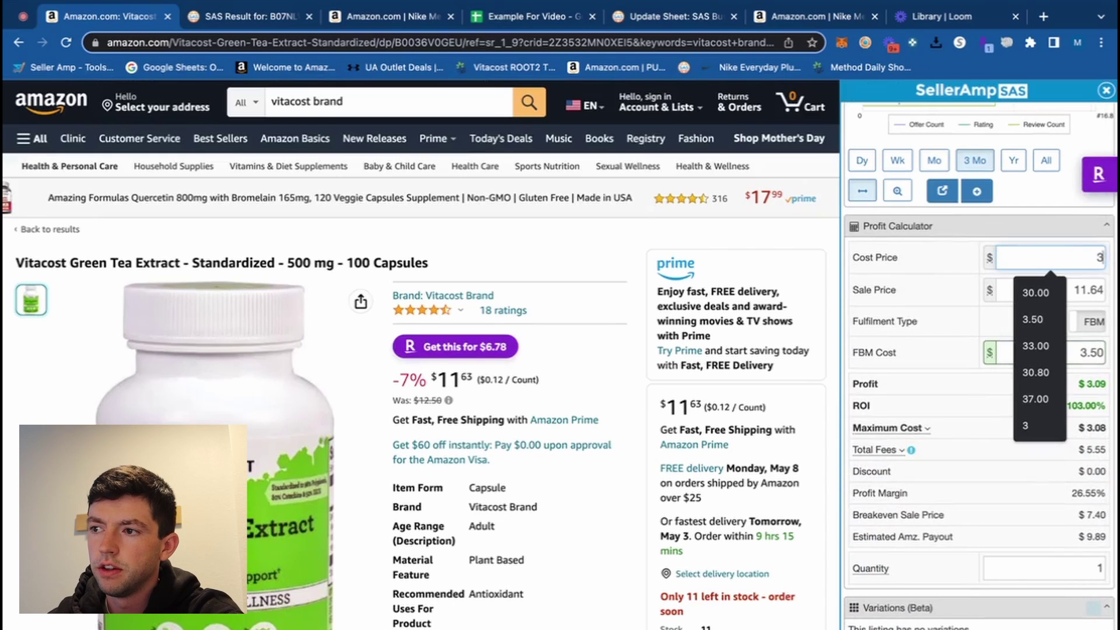
{"action": "left_click", "coordinate": [1103, 246]}
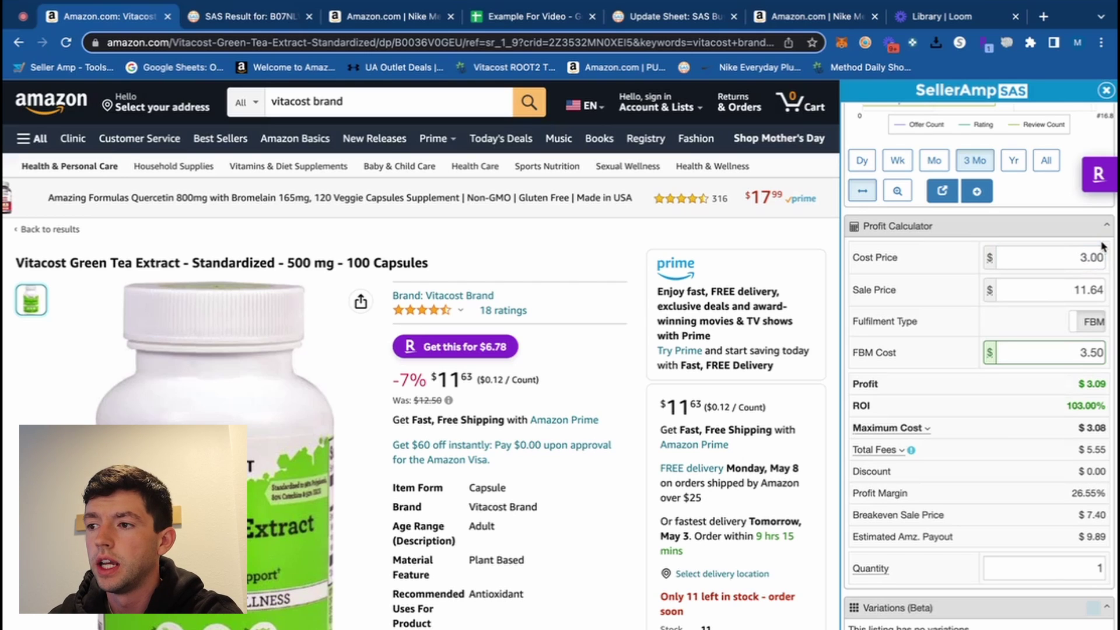
{"action": "left_click_drag", "start_coordinate": [1072, 353], "coordinate": [1111, 355]}
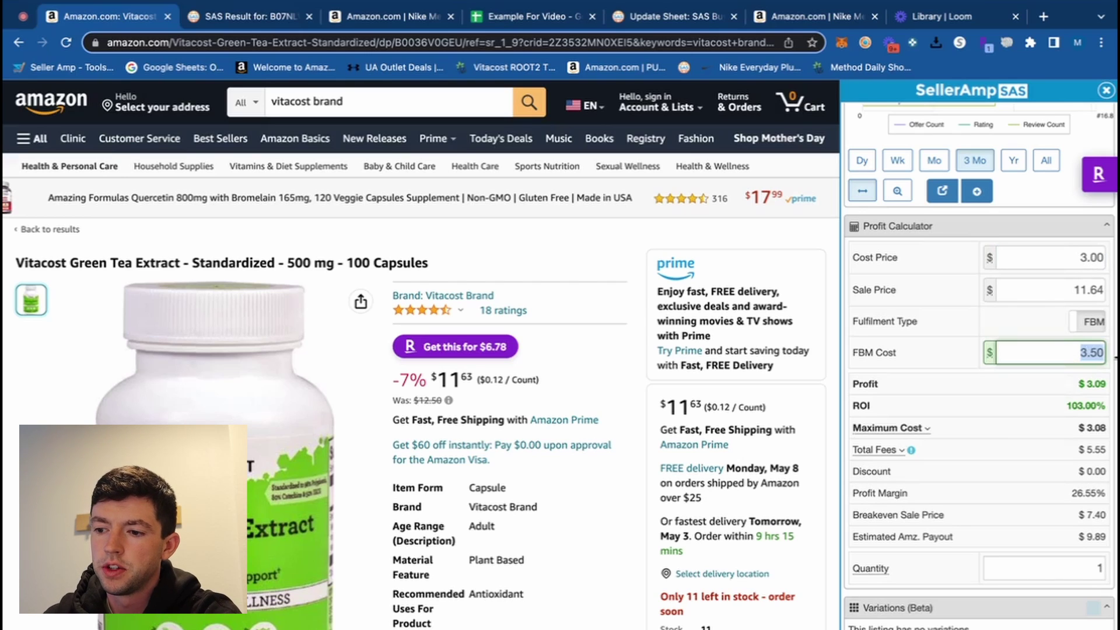
{"action": "type", "text": "0"}
{"action": "left_click", "coordinate": [835, 315]}
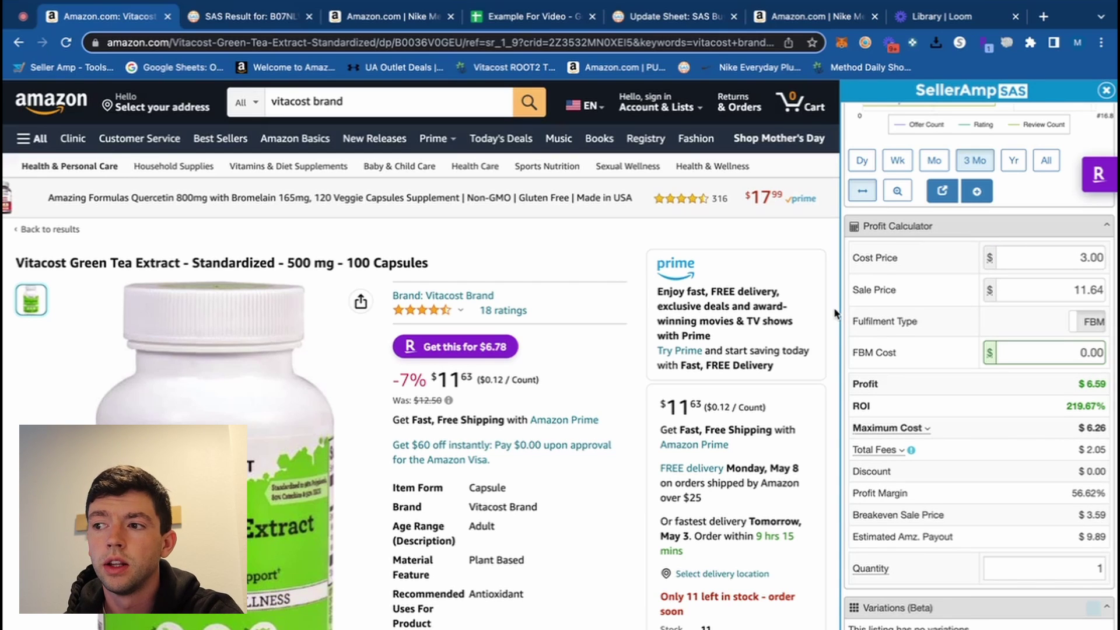
Switch fulfilment back to FBA and enable Small & Light
{"action": "scroll", "coordinate": [890, 337], "scroll_direction": "down", "scroll_amount": 10}
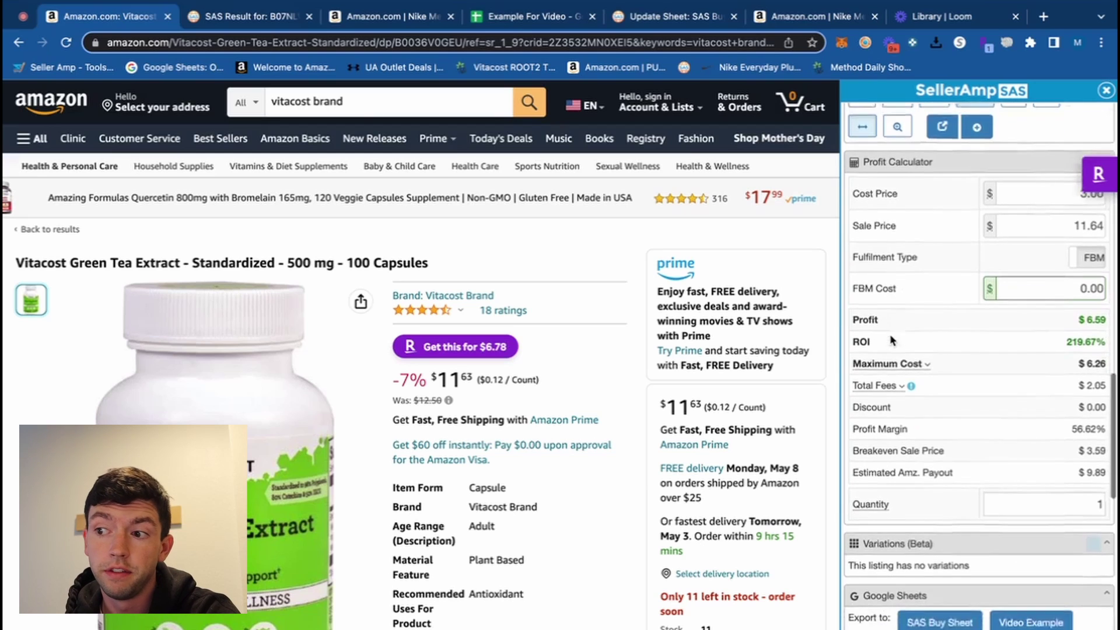
{"action": "scroll", "coordinate": [890, 337], "scroll_direction": "down", "scroll_amount": 3}
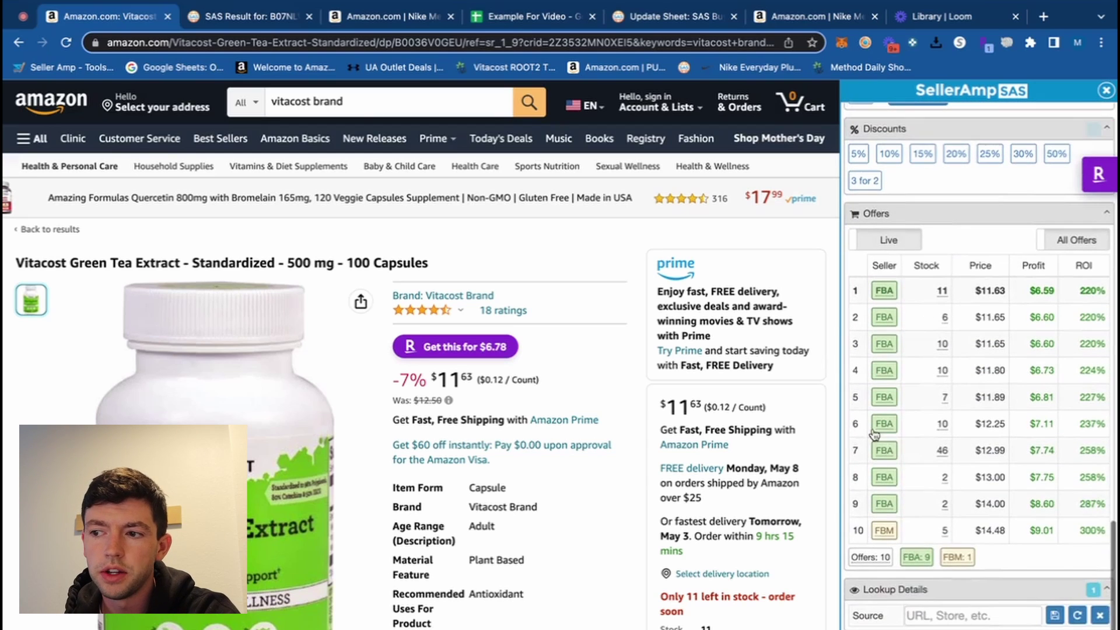
{"action": "scroll", "coordinate": [925, 397], "scroll_direction": "up", "scroll_amount": 10}
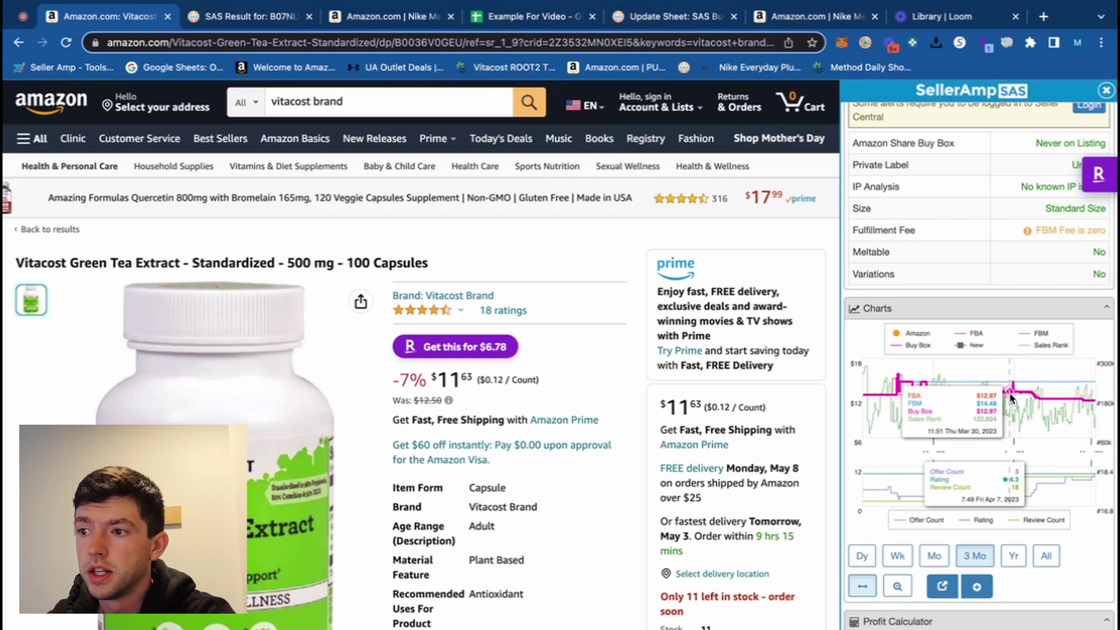
{"action": "scroll", "coordinate": [1037, 400], "scroll_direction": "down", "scroll_amount": 3}
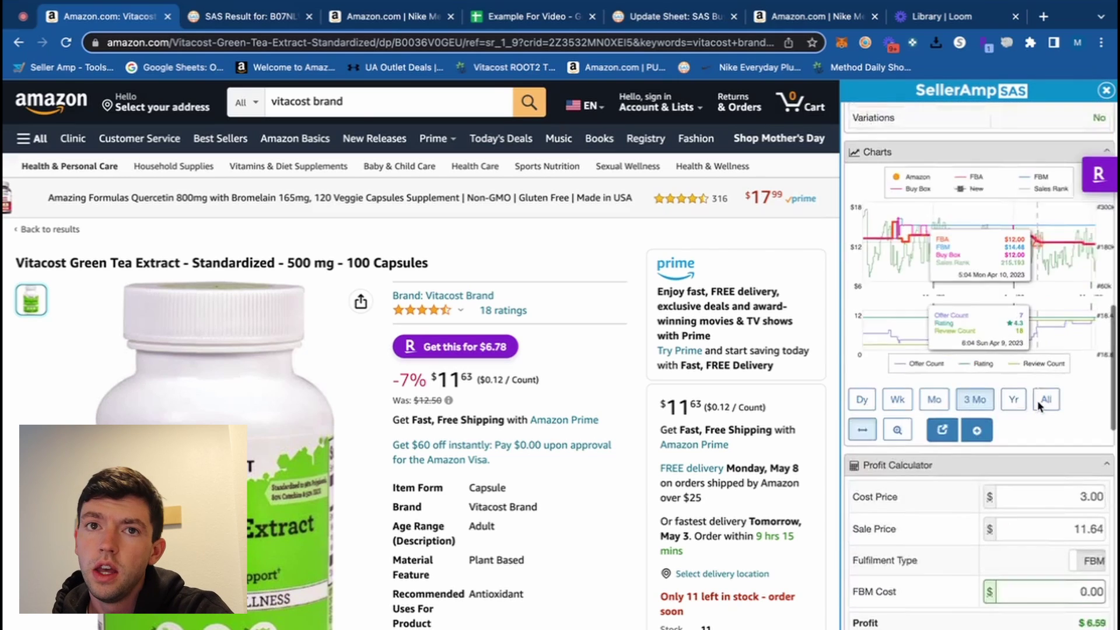
{"action": "scroll", "coordinate": [1037, 401], "scroll_direction": "down", "scroll_amount": 7}
{"action": "scroll", "coordinate": [1037, 400], "scroll_direction": "up", "scroll_amount": 4}
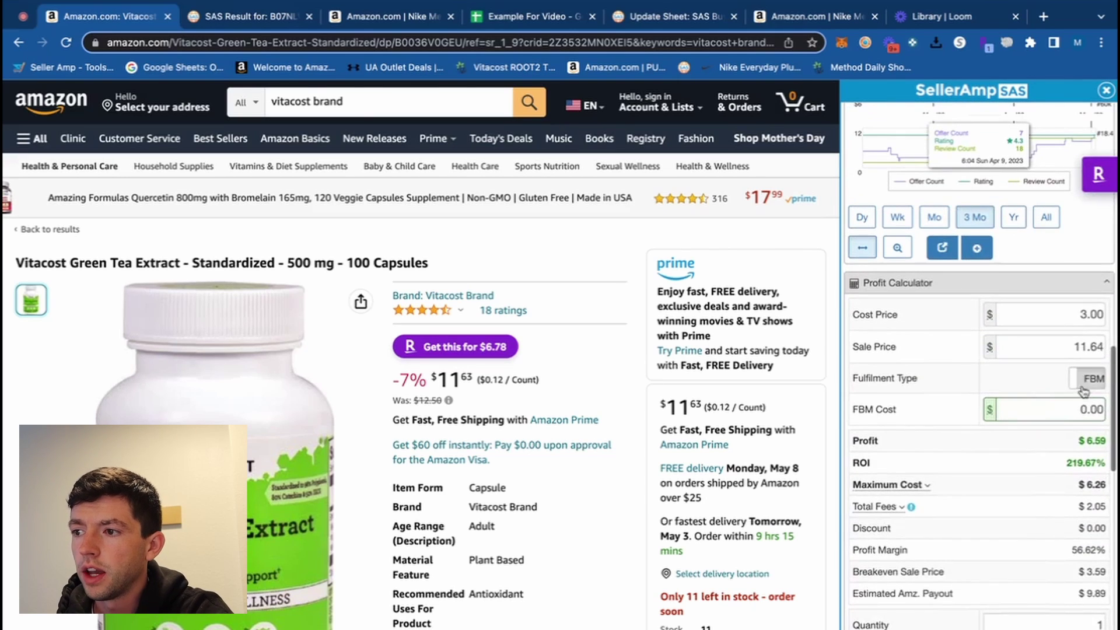
{"action": "left_click", "coordinate": [1082, 385]}
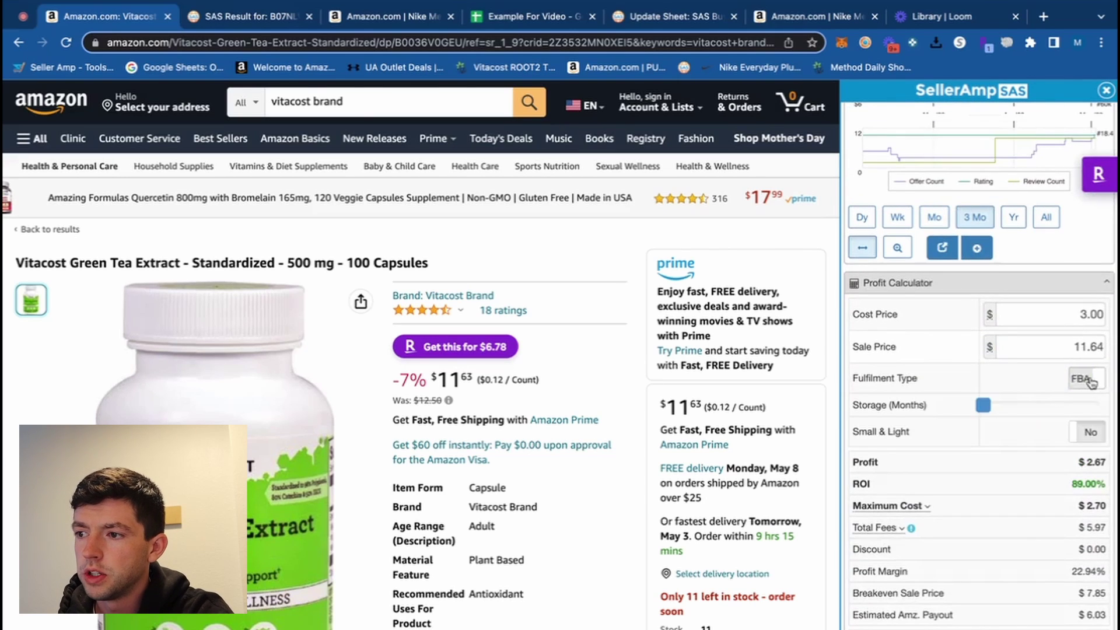
{"action": "left_click", "coordinate": [1081, 436]}
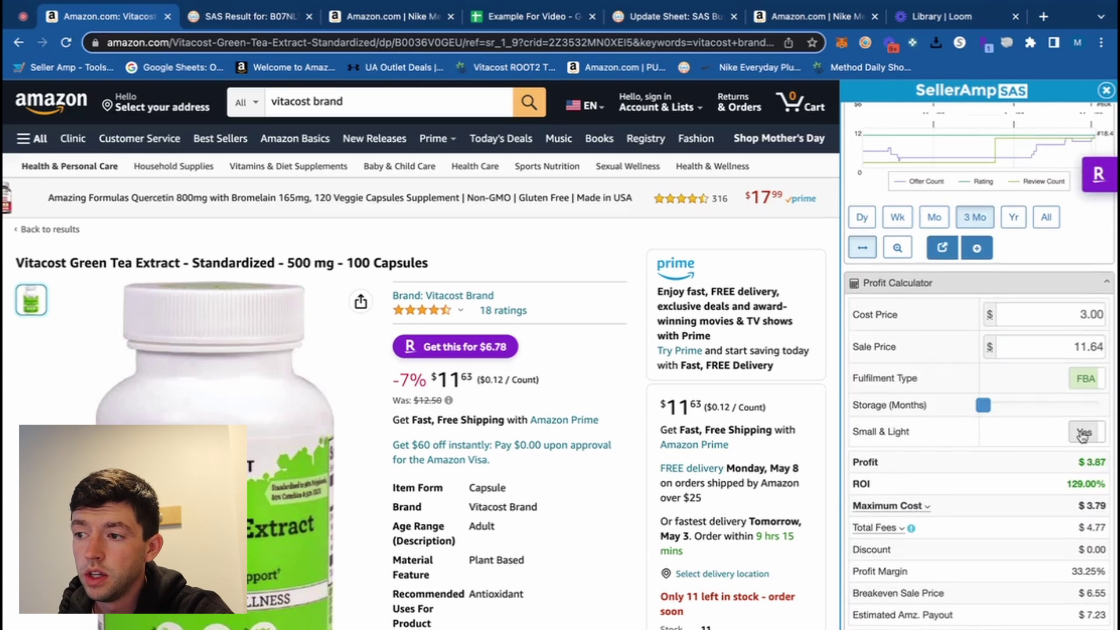
Toggle Small & Light off, on, then off again, leaving $2.67 profit and 89% ROI
{"action": "left_click", "coordinate": [1082, 435]}
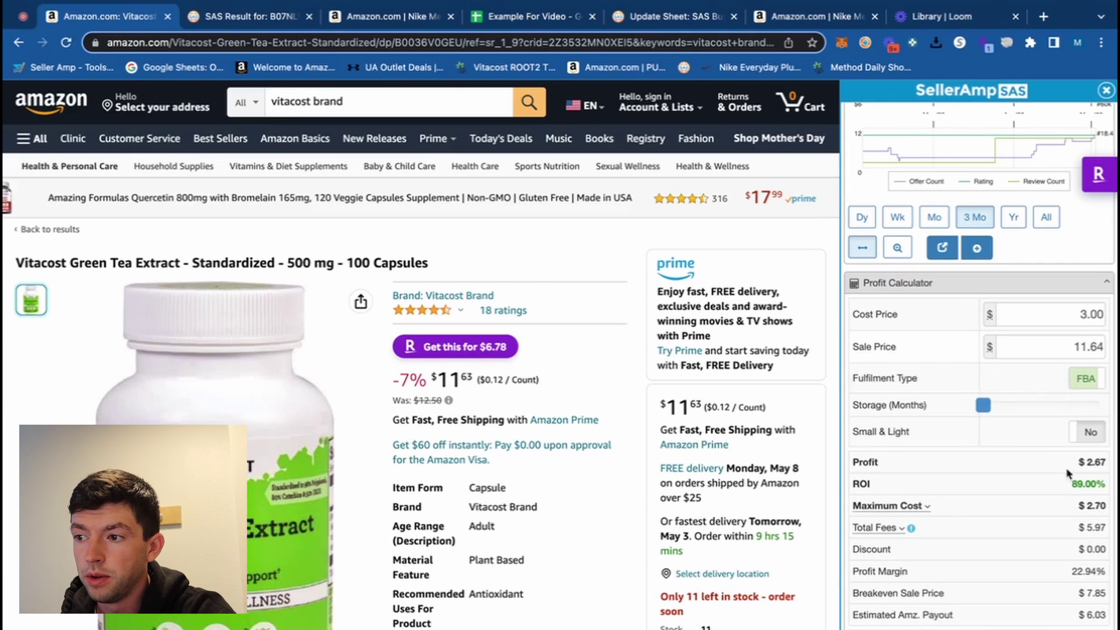
{"action": "left_click", "coordinate": [1089, 434]}
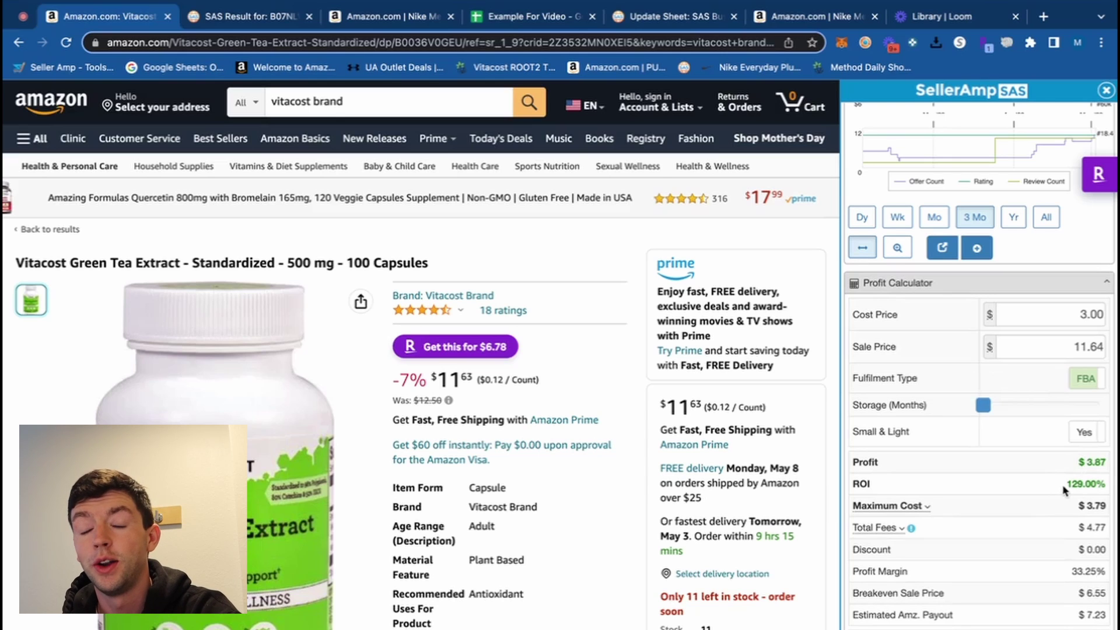
{"action": "left_click", "coordinate": [1088, 432]}
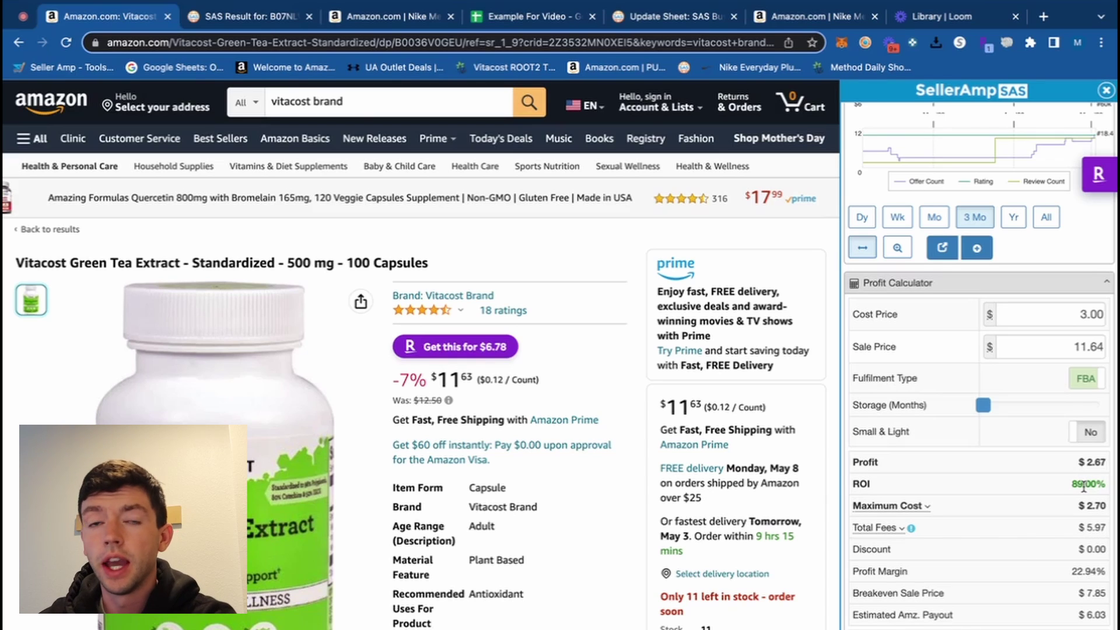
Apply a 10% discount and turn Small & Light on
{"action": "scroll", "coordinate": [1110, 531], "scroll_direction": "down", "scroll_amount": 7}
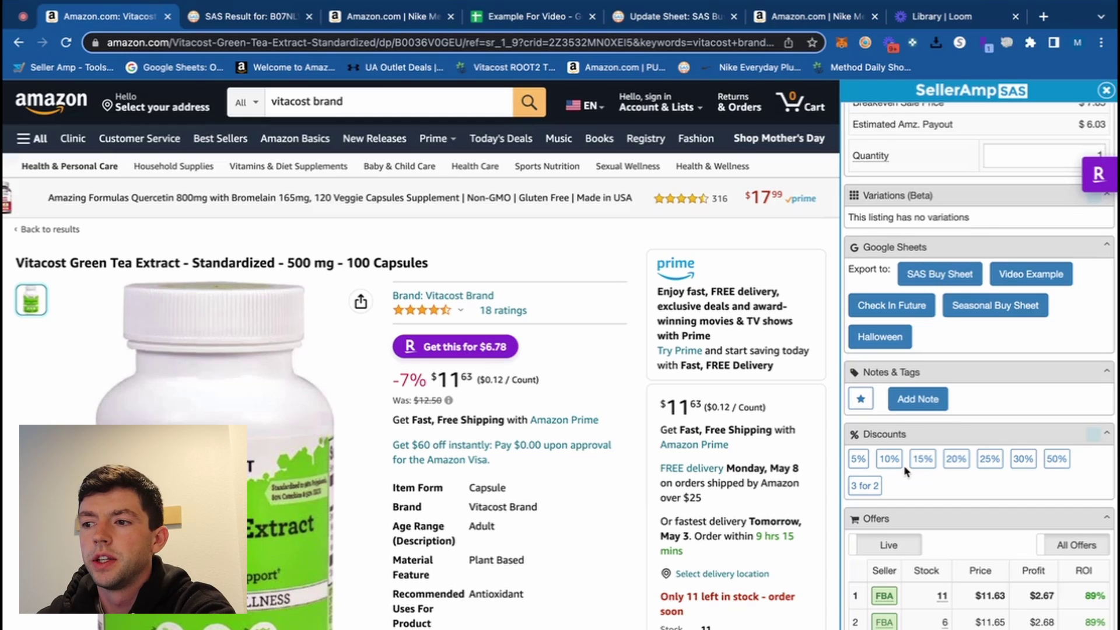
{"action": "left_click", "coordinate": [890, 459]}
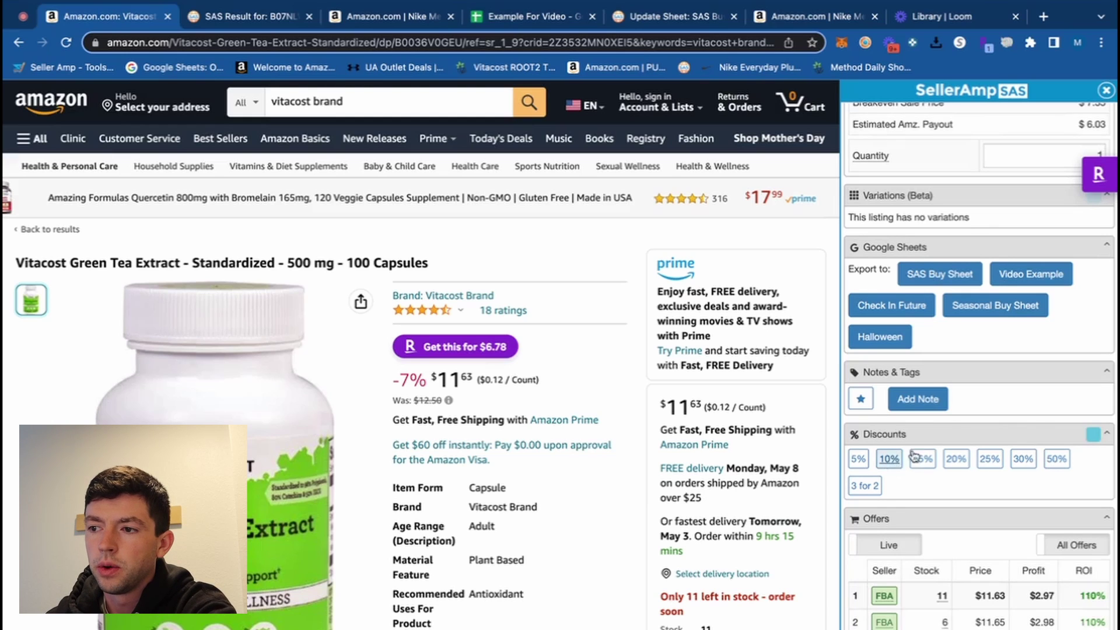
{"action": "scroll", "coordinate": [1033, 429], "scroll_direction": "up", "scroll_amount": 8}
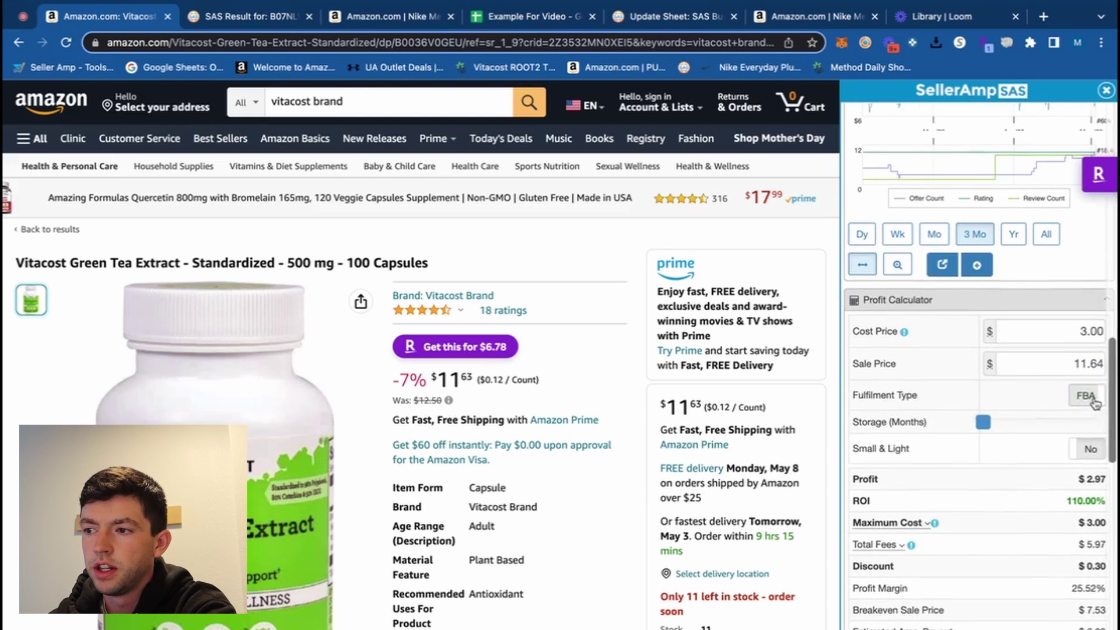
{"action": "left_click", "coordinate": [1089, 449]}
Change the discount to 20%, giving $4.47 profit and 186.25% ROI
{"action": "scroll", "coordinate": [1015, 505], "scroll_direction": "down", "scroll_amount": 3}
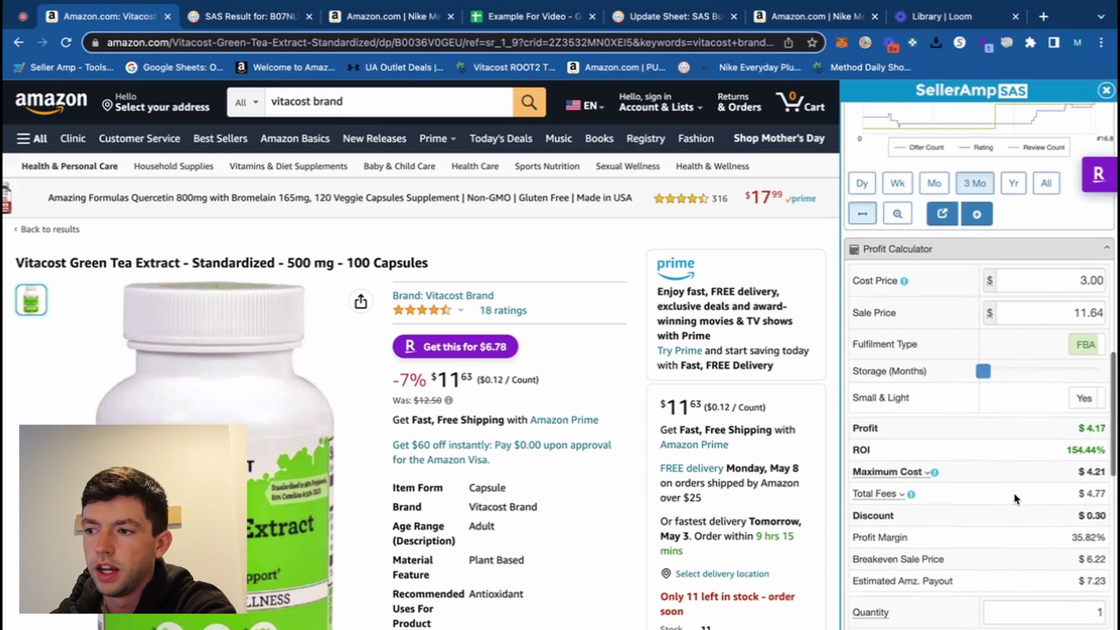
{"action": "scroll", "coordinate": [1082, 406], "scroll_direction": "down", "scroll_amount": 10}
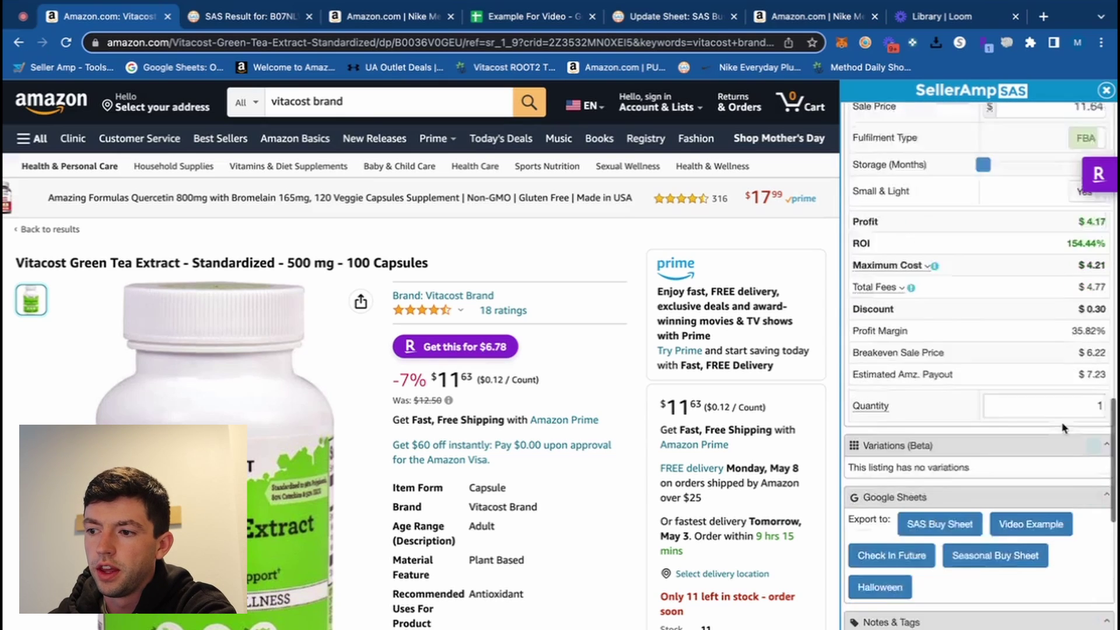
{"action": "scroll", "coordinate": [1085, 336], "scroll_direction": "up", "scroll_amount": 10}
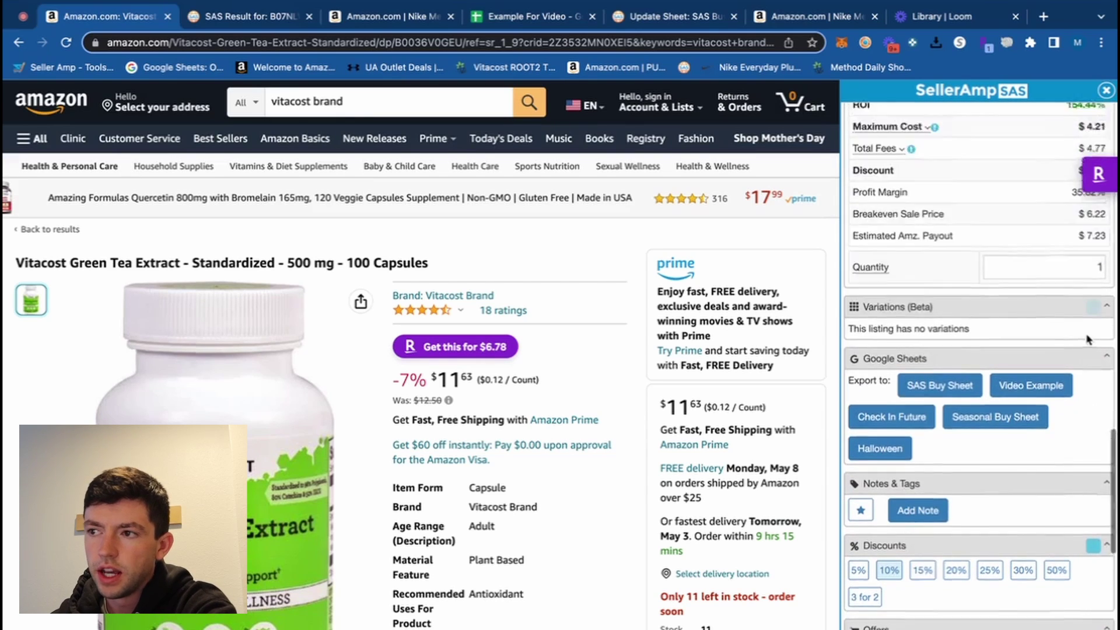
{"action": "scroll", "coordinate": [1063, 359], "scroll_direction": "down", "scroll_amount": 4}
{"action": "scroll", "coordinate": [1063, 359], "scroll_direction": "down", "scroll_amount": 5}
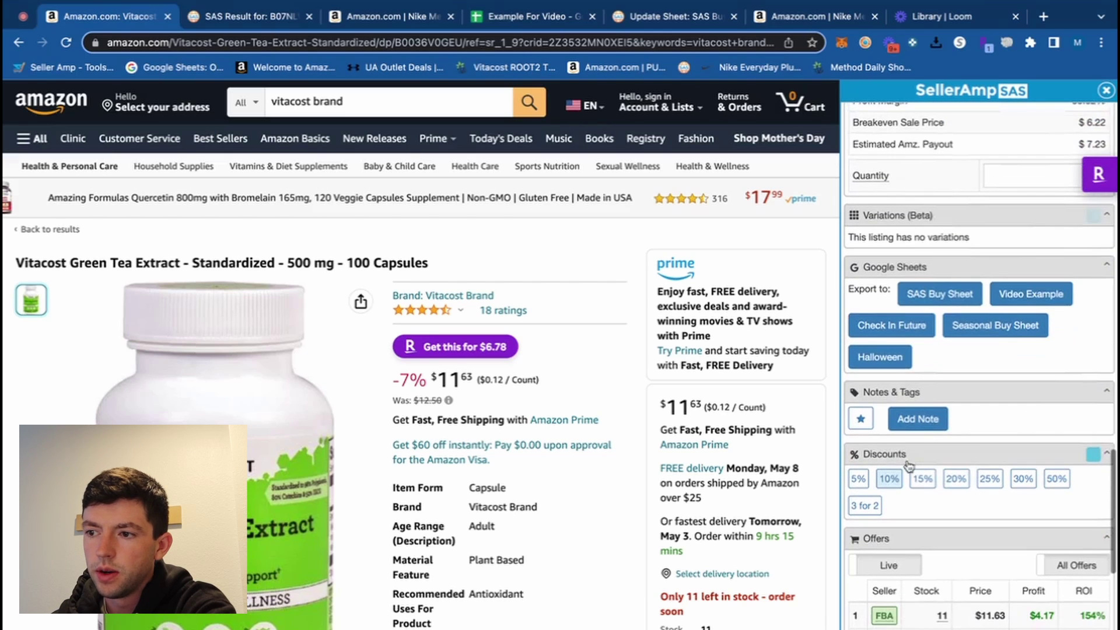
{"action": "left_click", "coordinate": [956, 478]}
{"action": "scroll", "coordinate": [988, 461], "scroll_direction": "up", "scroll_amount": 12}
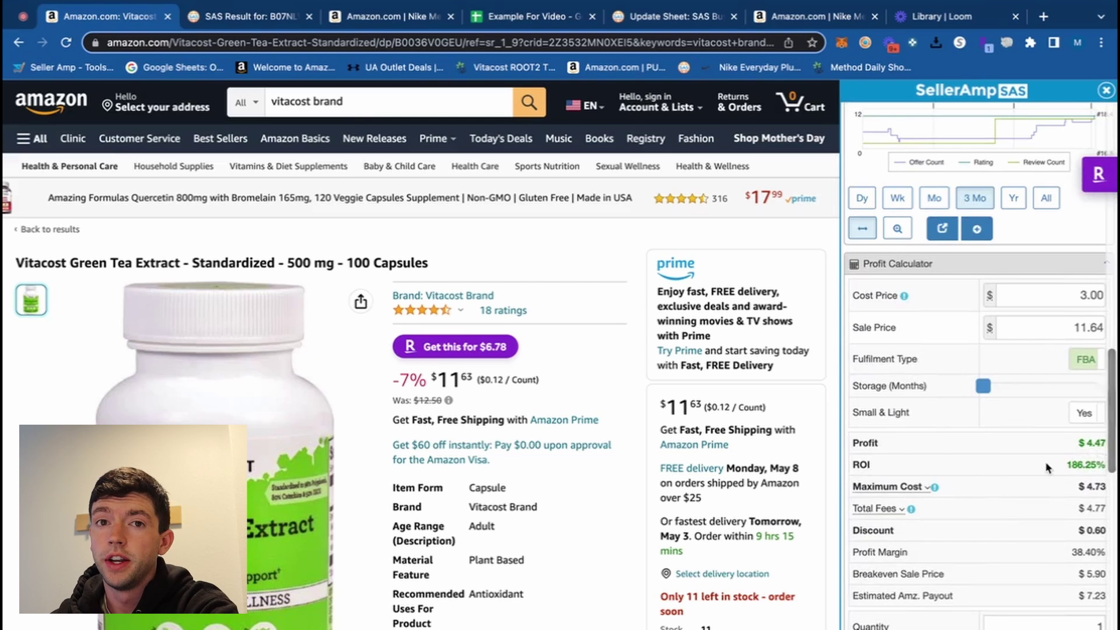
{"action": "scroll", "coordinate": [1046, 467], "scroll_direction": "up", "scroll_amount": 10}
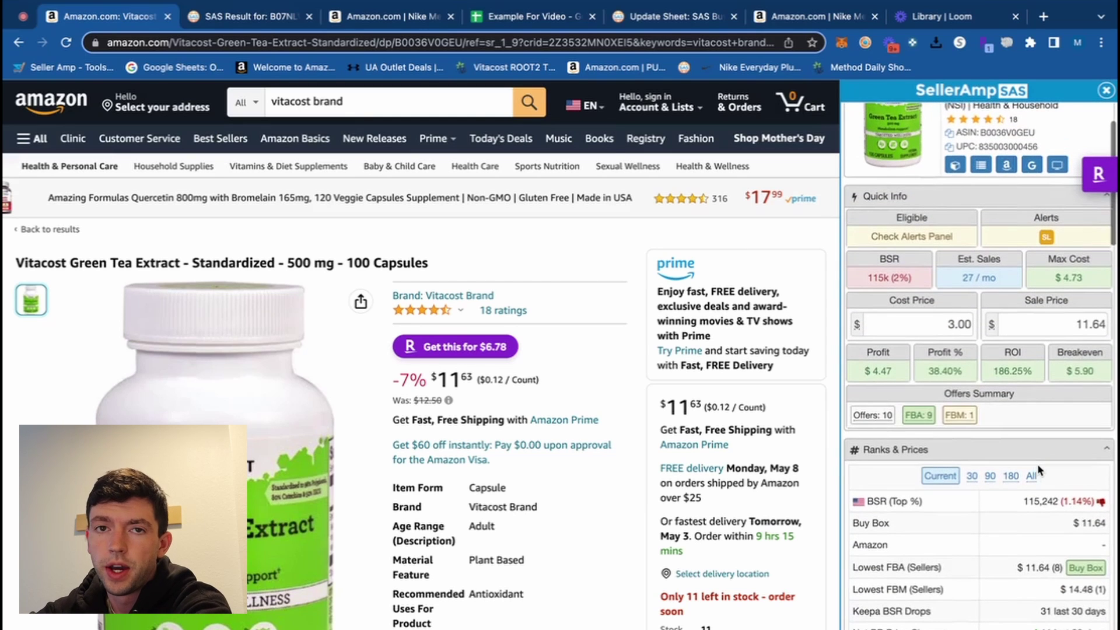
Open the green tea extract in the full SellerAmp SAS web lookup page
{"action": "scroll", "coordinate": [1036, 469], "scroll_direction": "up", "scroll_amount": 2}
{"action": "scroll", "coordinate": [1027, 466], "scroll_direction": "down", "scroll_amount": 9}
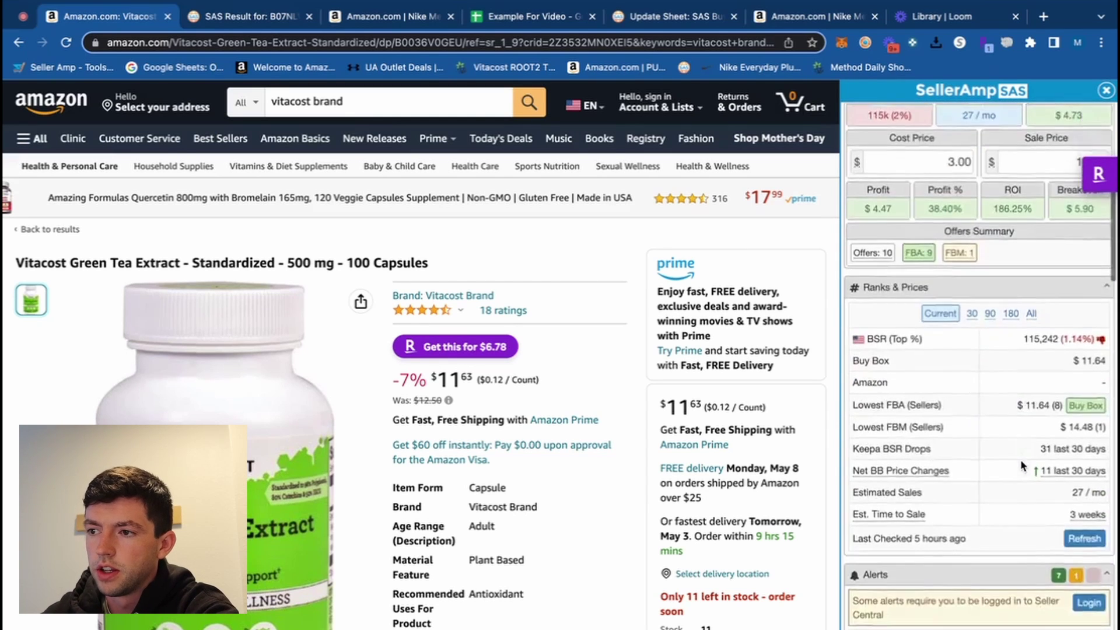
{"action": "scroll", "coordinate": [1022, 465], "scroll_direction": "down", "scroll_amount": 15}
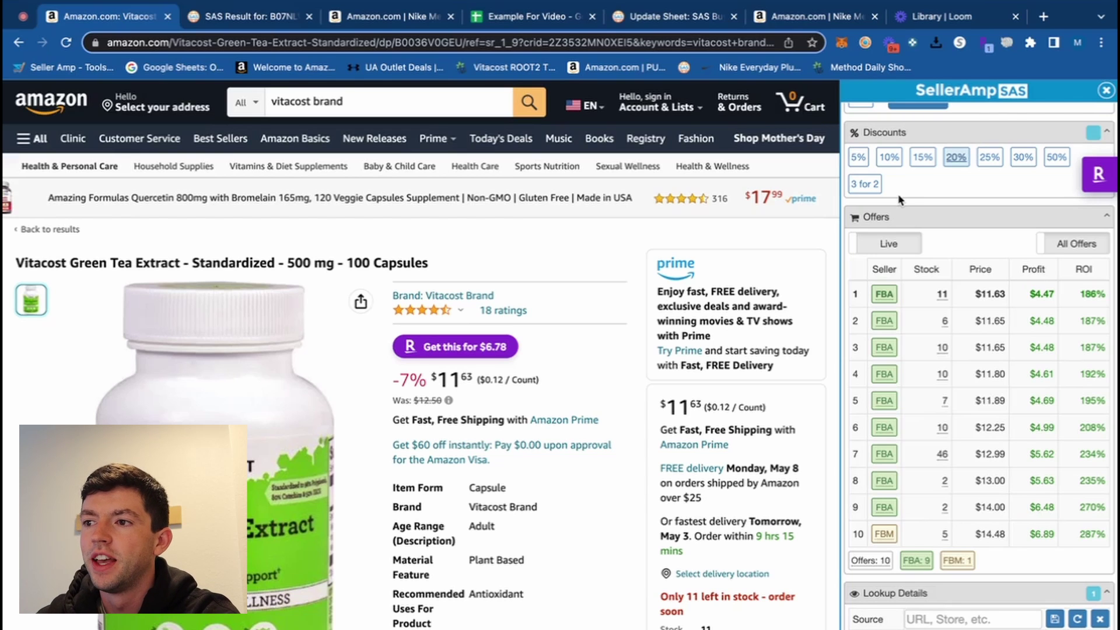
{"action": "scroll", "coordinate": [985, 317], "scroll_direction": "up", "scroll_amount": 10}
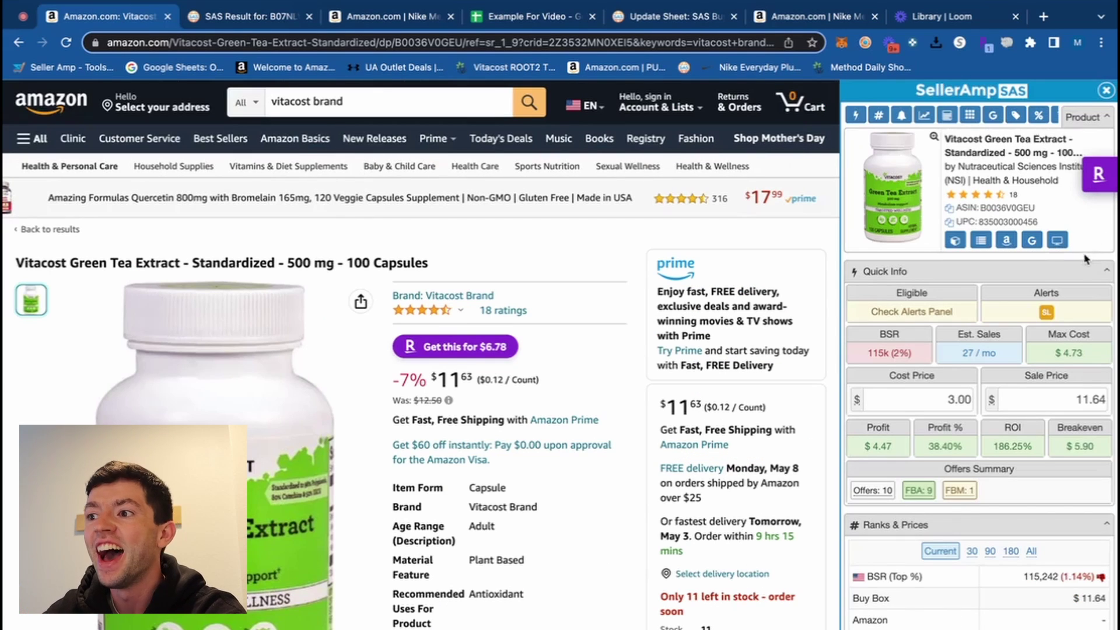
{"action": "left_click", "coordinate": [1057, 240]}
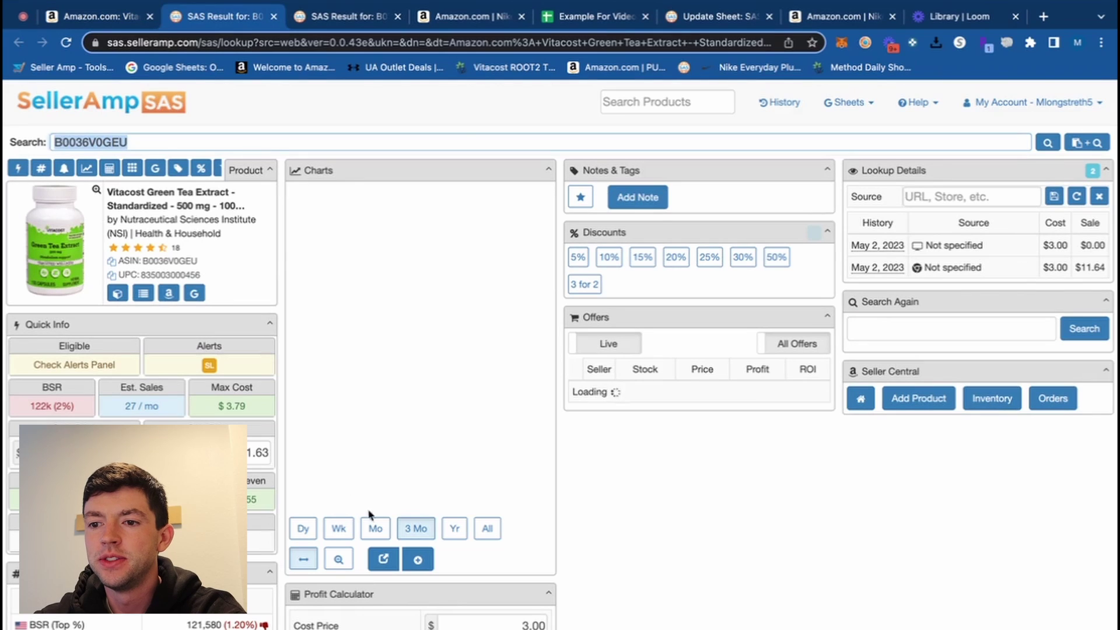
Set the web page chart range to one month, then one year
{"action": "left_click", "coordinate": [375, 526]}
{"action": "left_click", "coordinate": [452, 528]}
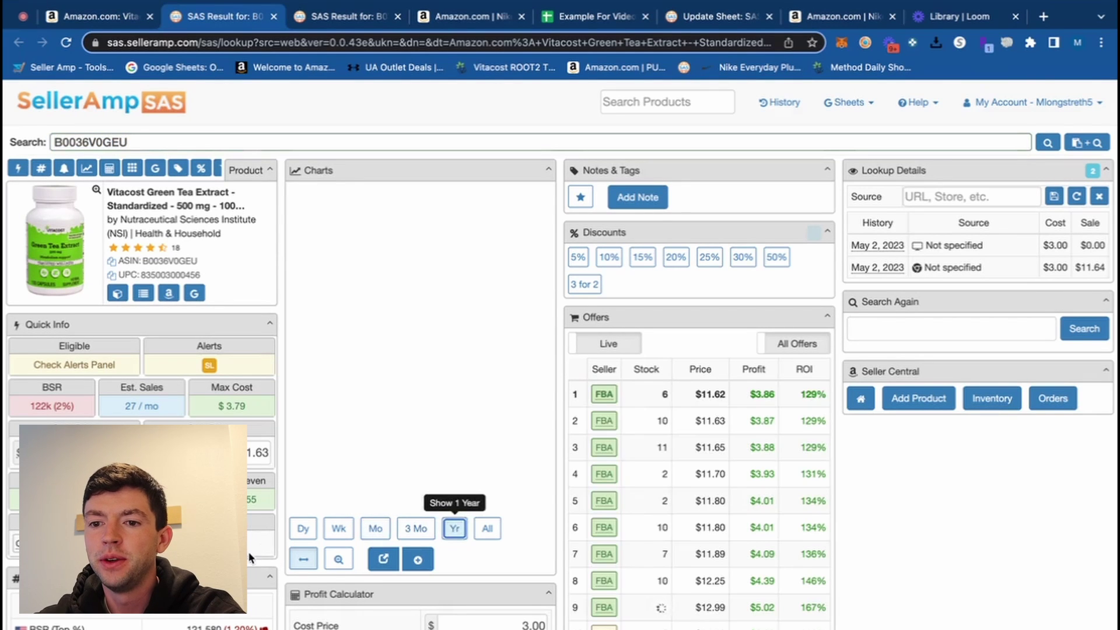
{"action": "scroll", "coordinate": [247, 552], "scroll_direction": "down", "scroll_amount": 12}
{"action": "scroll", "coordinate": [248, 552], "scroll_direction": "up", "scroll_amount": 12}
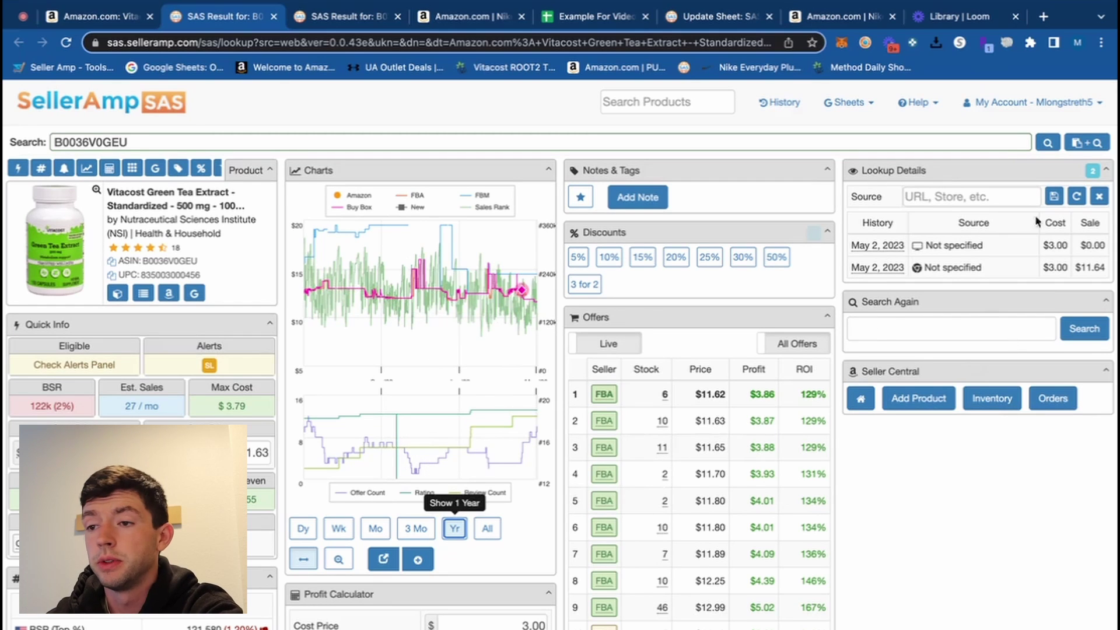
Turn Small & Light off in the web Profit Calculator, giving $2.67 profit and 89.00% ROI
{"action": "scroll", "coordinate": [686, 204], "scroll_direction": "down", "scroll_amount": 1}
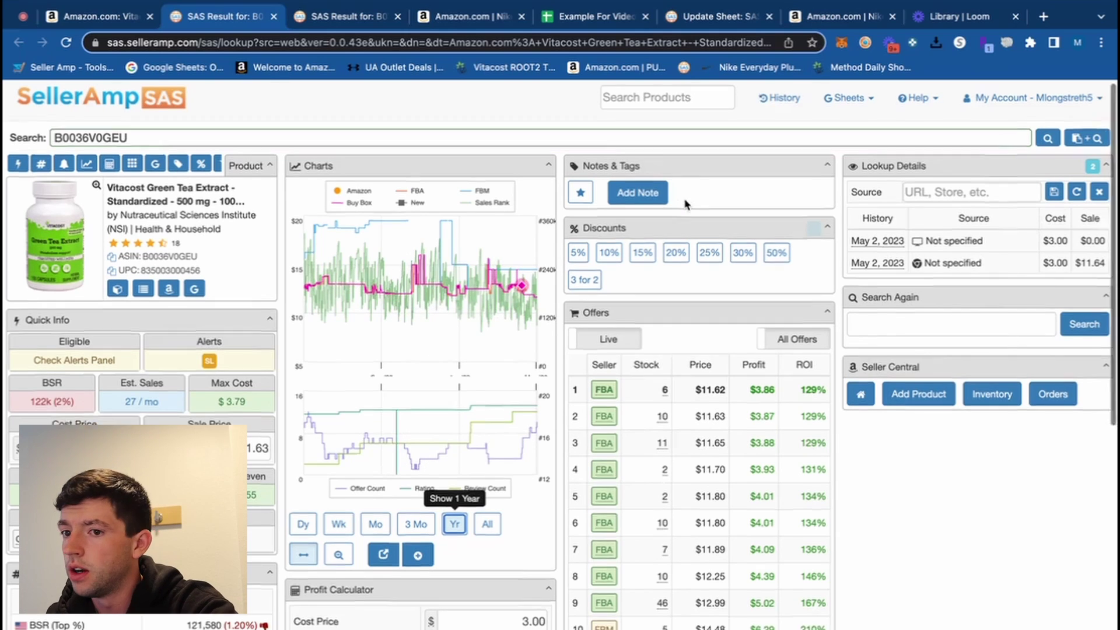
{"action": "scroll", "coordinate": [687, 204], "scroll_direction": "down", "scroll_amount": 8}
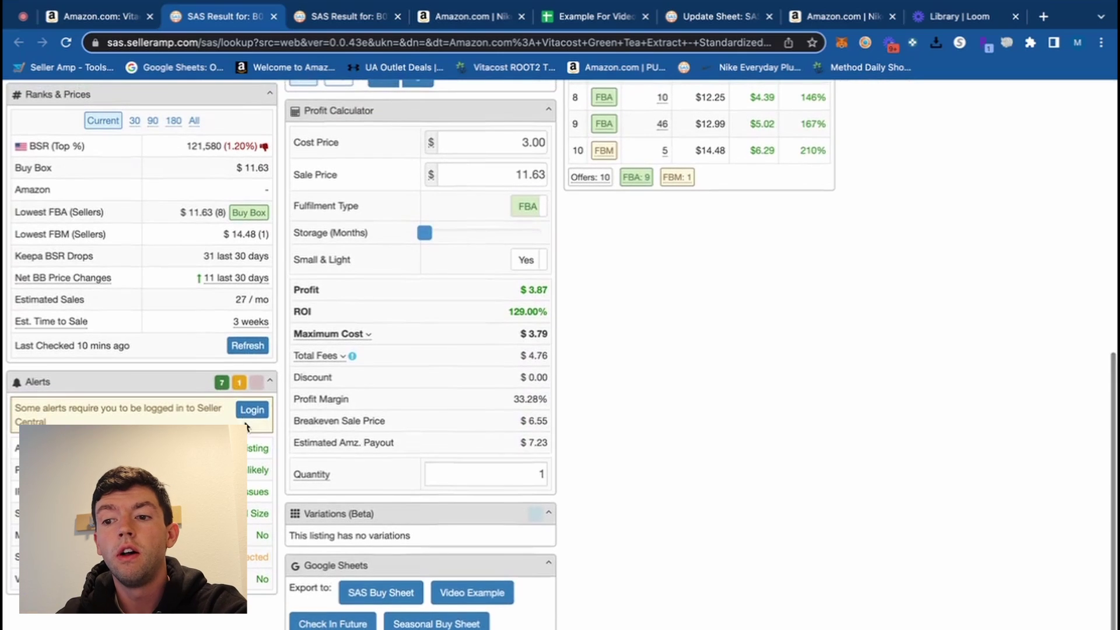
{"action": "scroll", "coordinate": [485, 464], "scroll_direction": "up", "scroll_amount": 1}
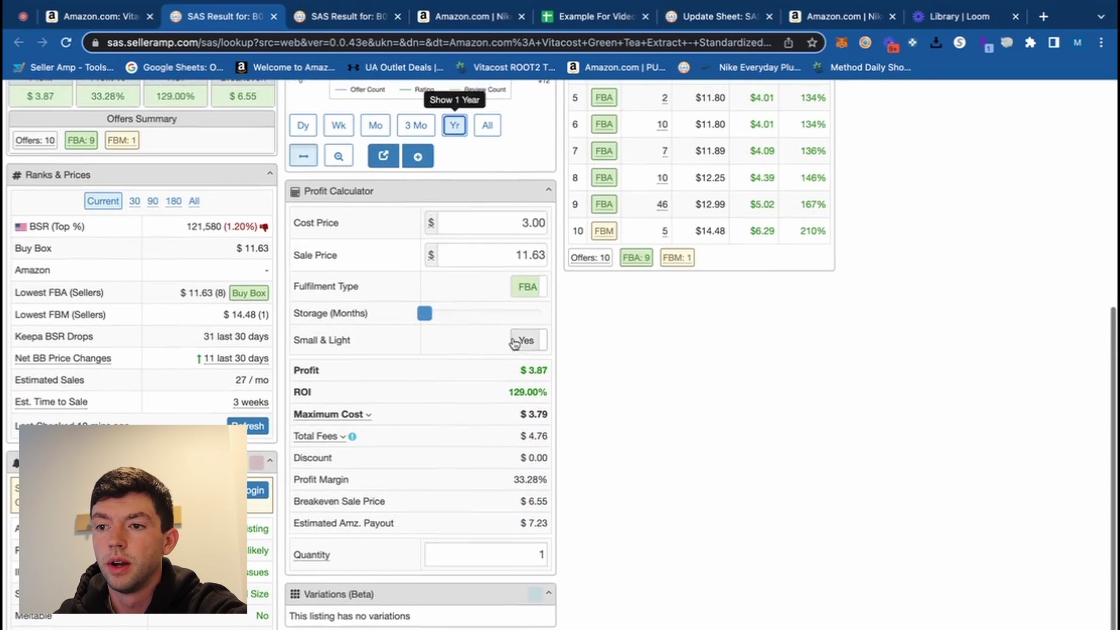
{"action": "left_click", "coordinate": [513, 341]}
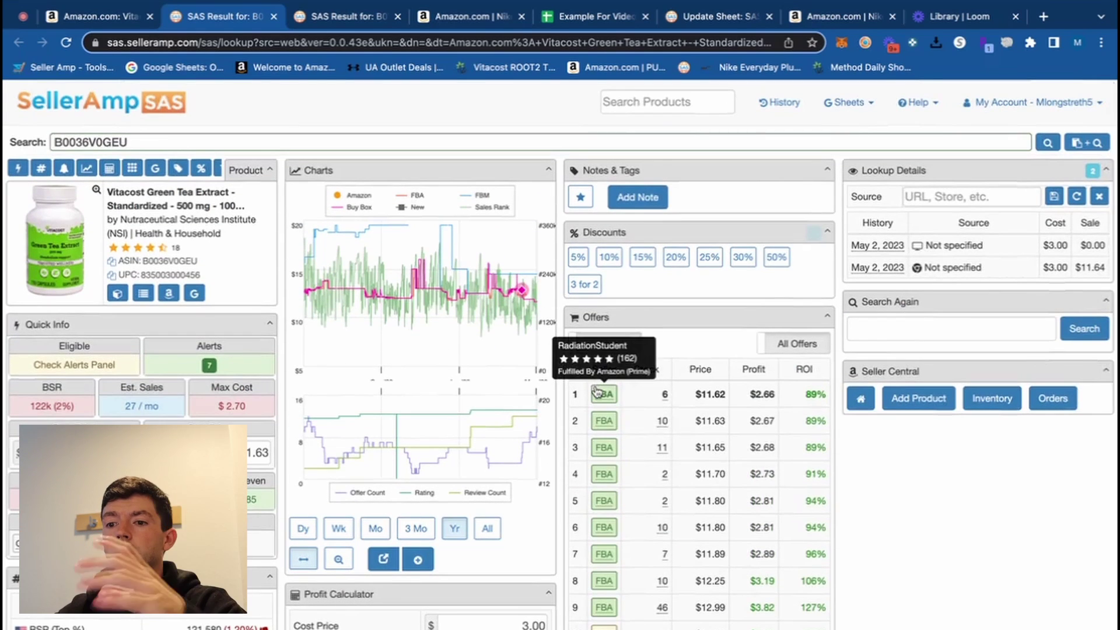
{"action": "scroll", "coordinate": [596, 391], "scroll_direction": "down", "scroll_amount": 8}
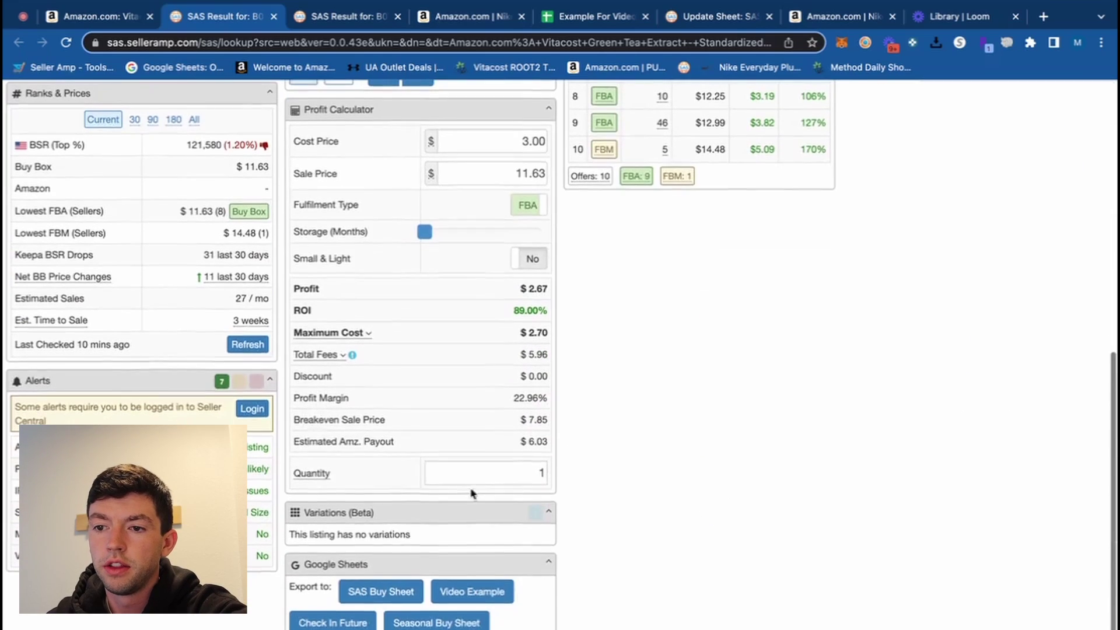
Set the quantity to 50, giving $150.00 total cost and $133.50 total profit
{"action": "left_click_drag", "start_coordinate": [491, 482], "coordinate": [571, 486]}
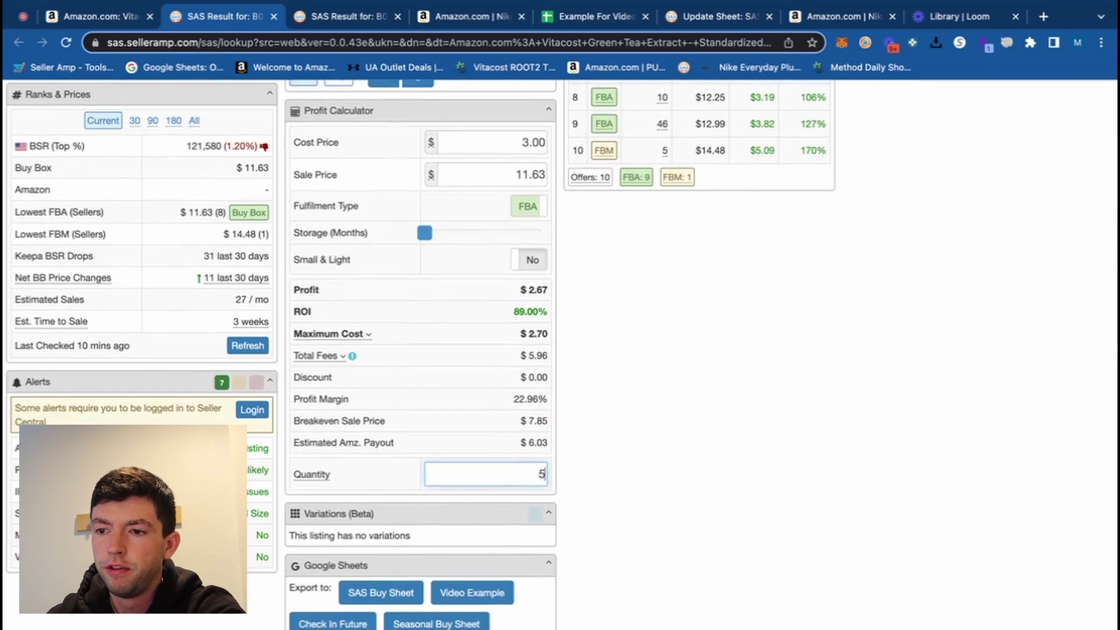
{"action": "left_click", "coordinate": [582, 351]}
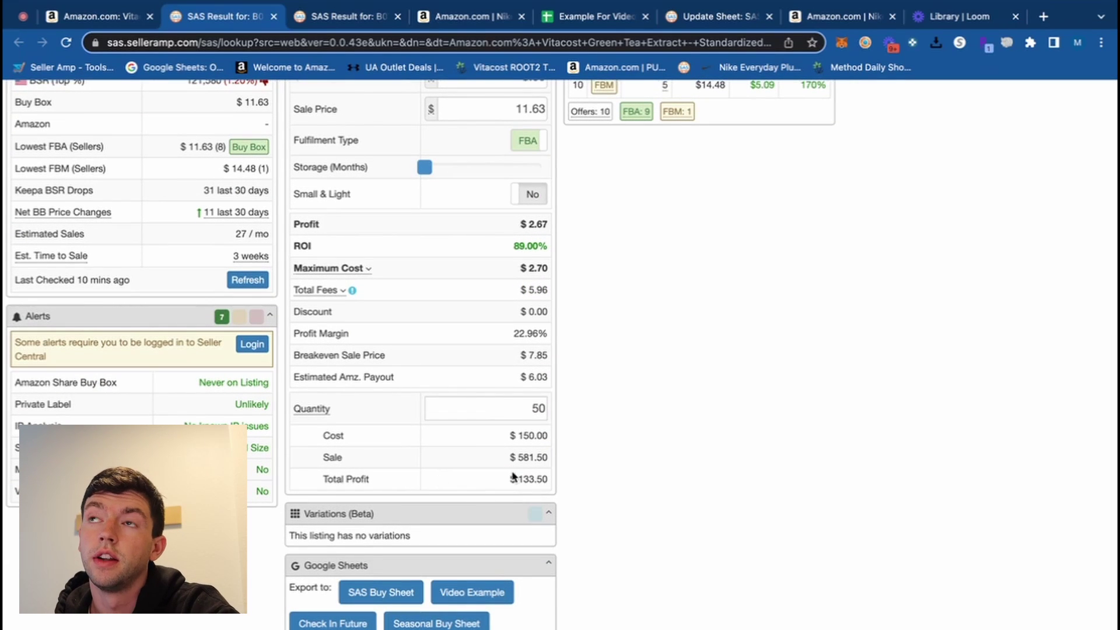
{"action": "scroll", "coordinate": [514, 476], "scroll_direction": "up", "scroll_amount": 10}
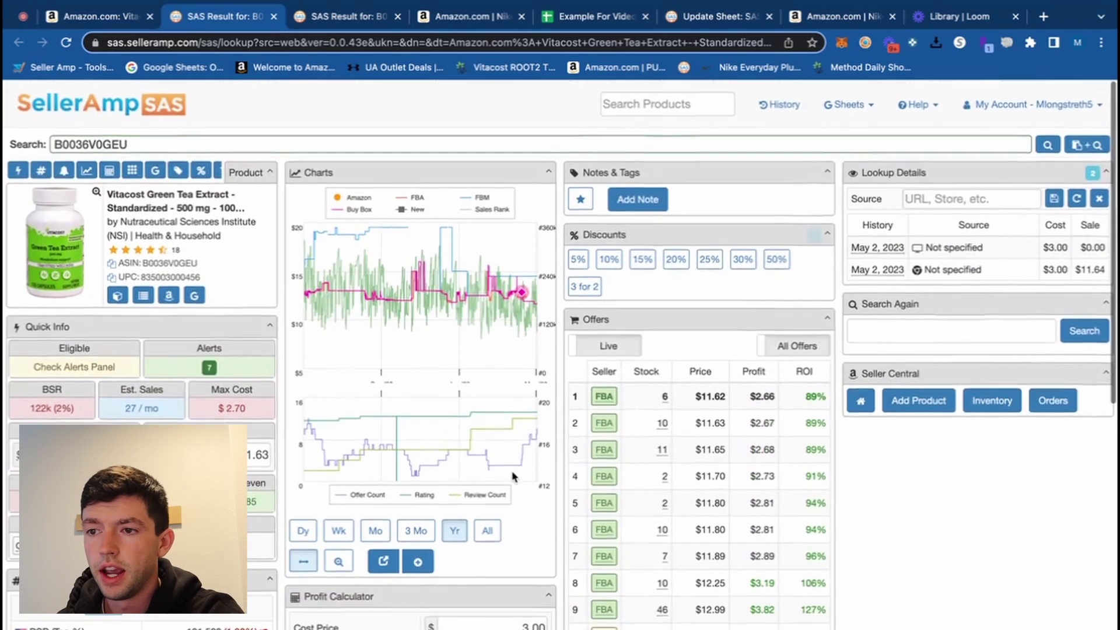